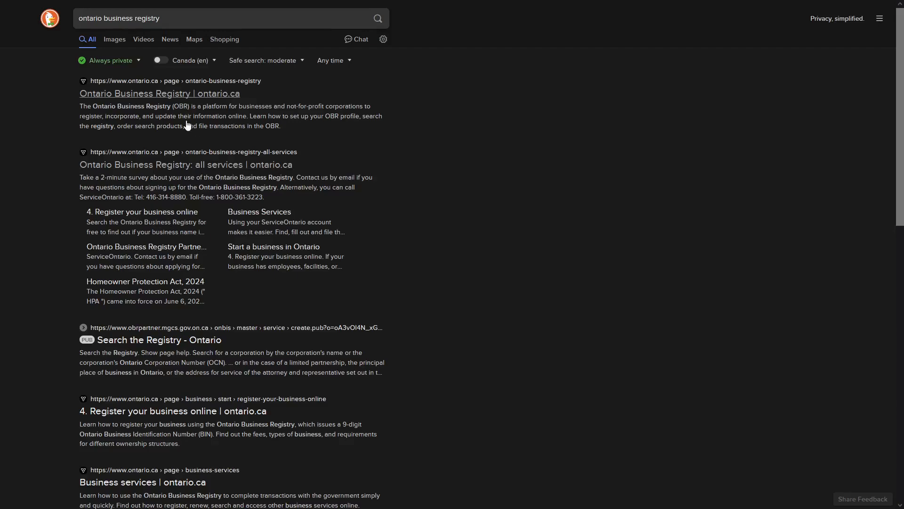
Open the Ontario Business Registry page from the search results.
left_click(172, 97)
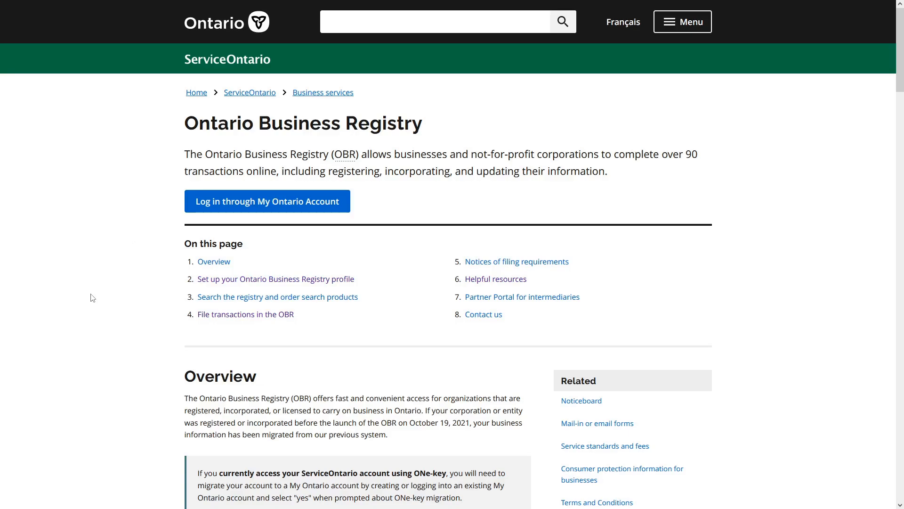
scroll(99, 297, "down", 9)
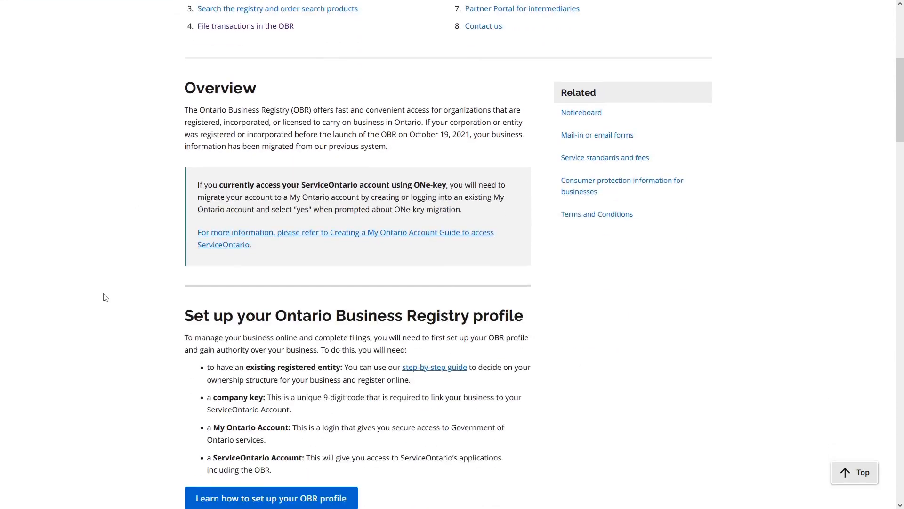
scroll(105, 297, "down", 7)
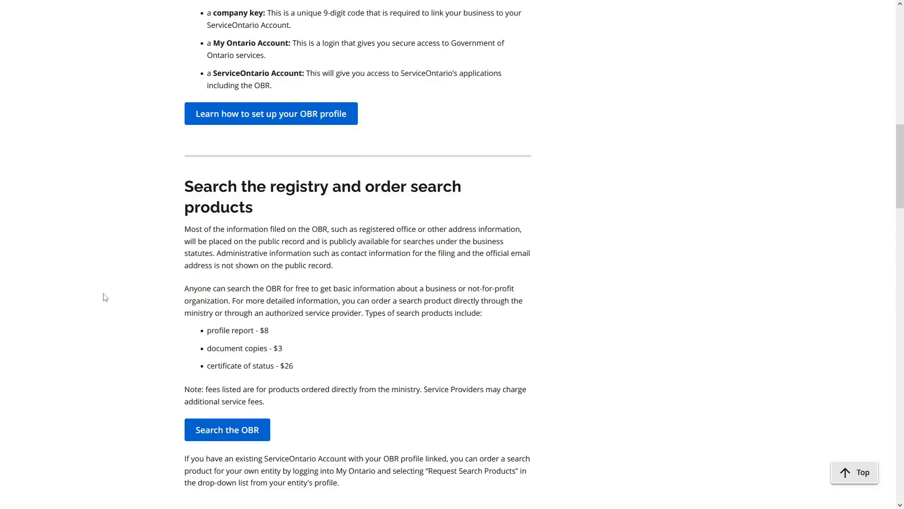
scroll(105, 297, "down", 4)
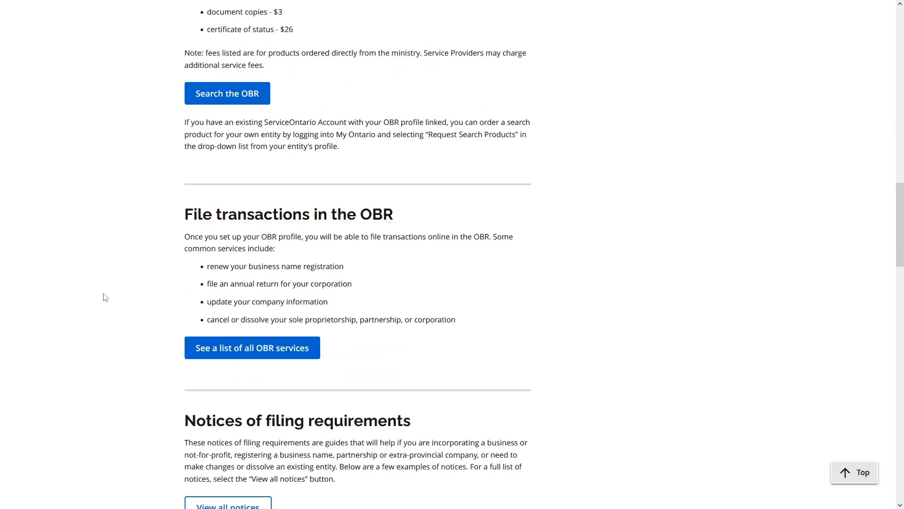
Open the list of all OBR services and scroll down to Sole proprietorships.
left_click(295, 354)
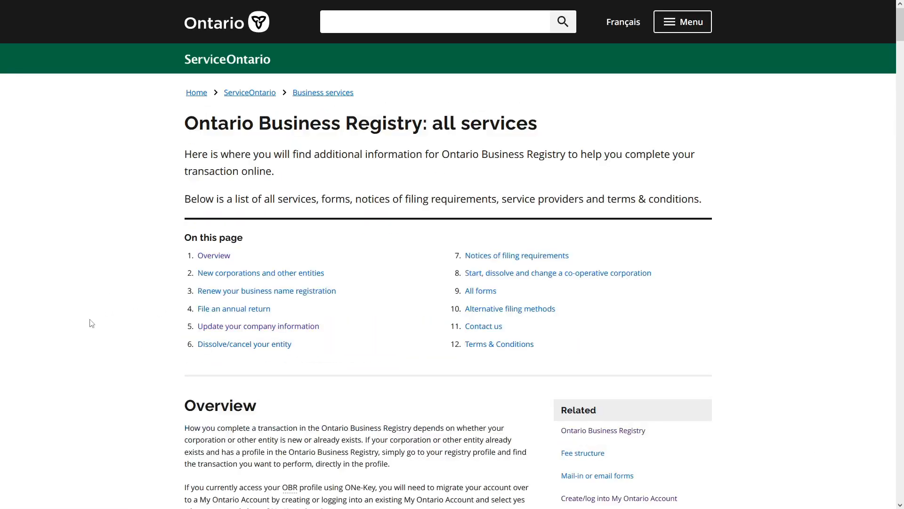
scroll(92, 324, "down", 9)
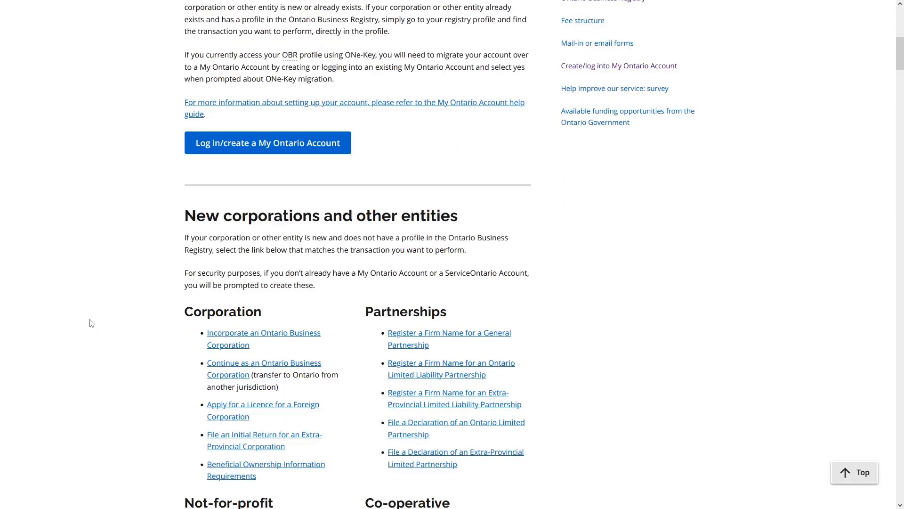
scroll(91, 323, "down", 4)
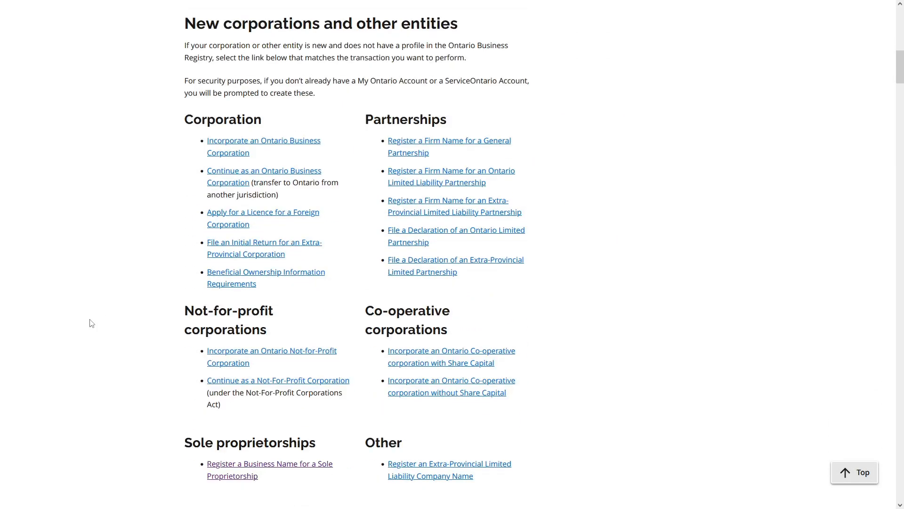
scroll(92, 323, "down", 2)
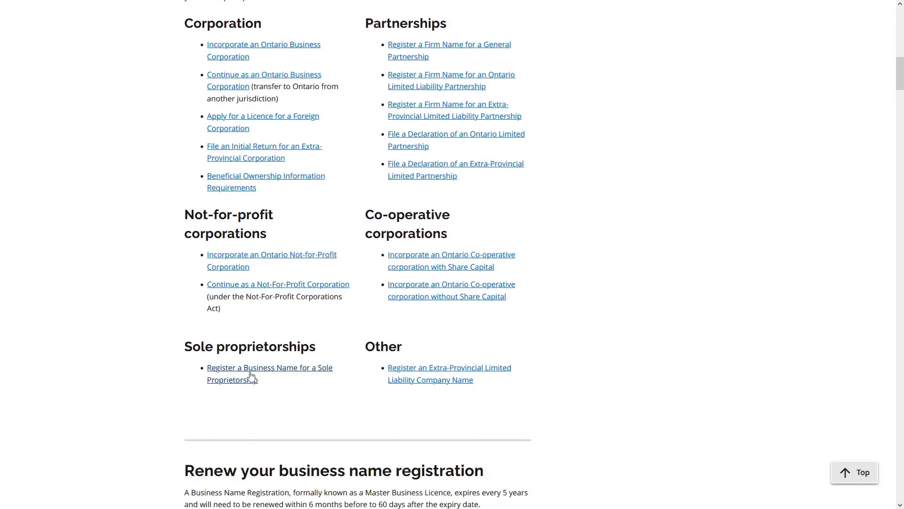
Start the Sole Proprietorship business name registration and go to My Ontario Account sign-in.
left_click(251, 376)
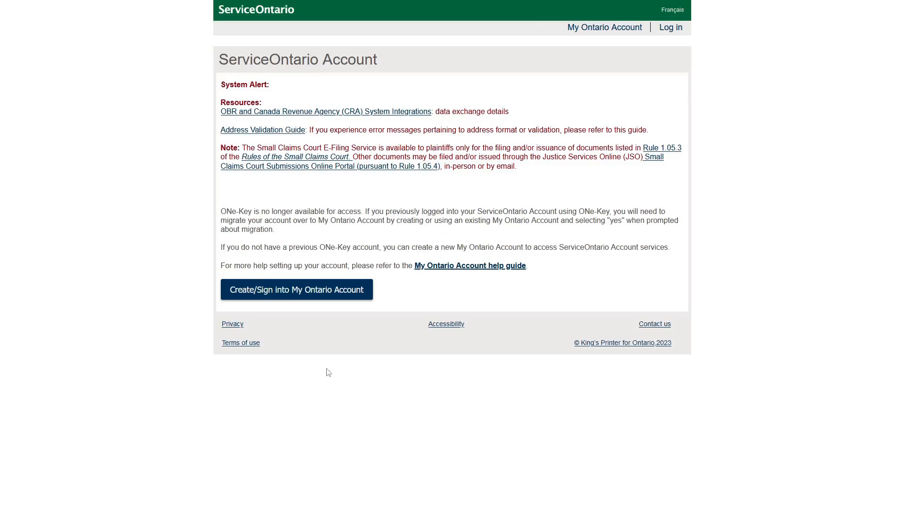
left_click(314, 295)
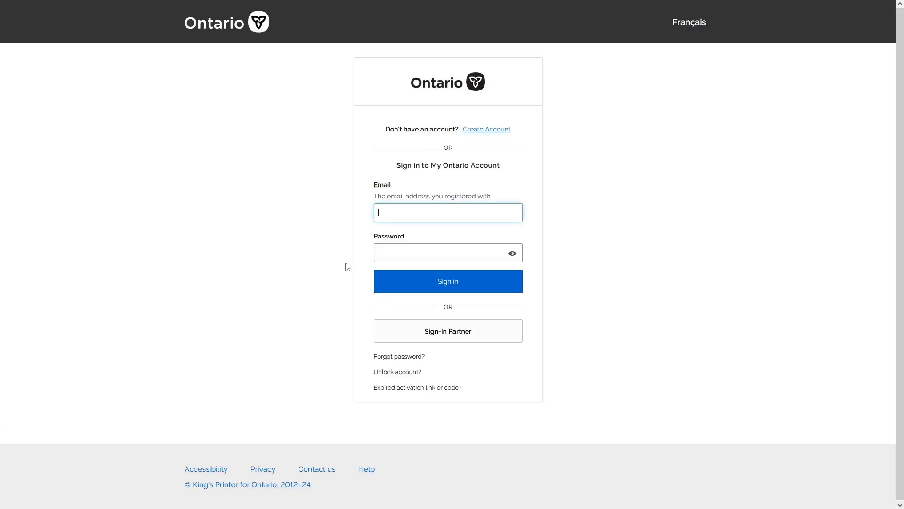
Create a My Ontario Account with the e-mail address and a password, agreeing to the Terms of Service.
left_click(487, 129)
left_click(484, 162)
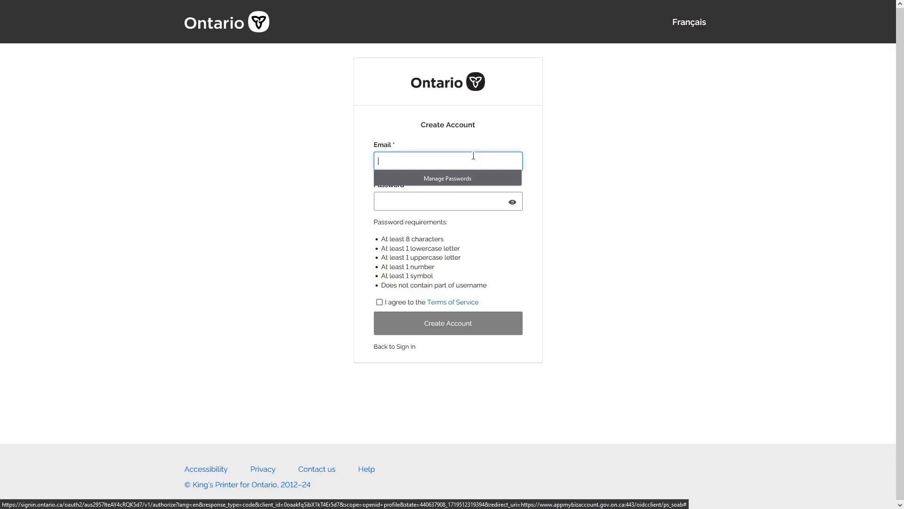
left_click(443, 202)
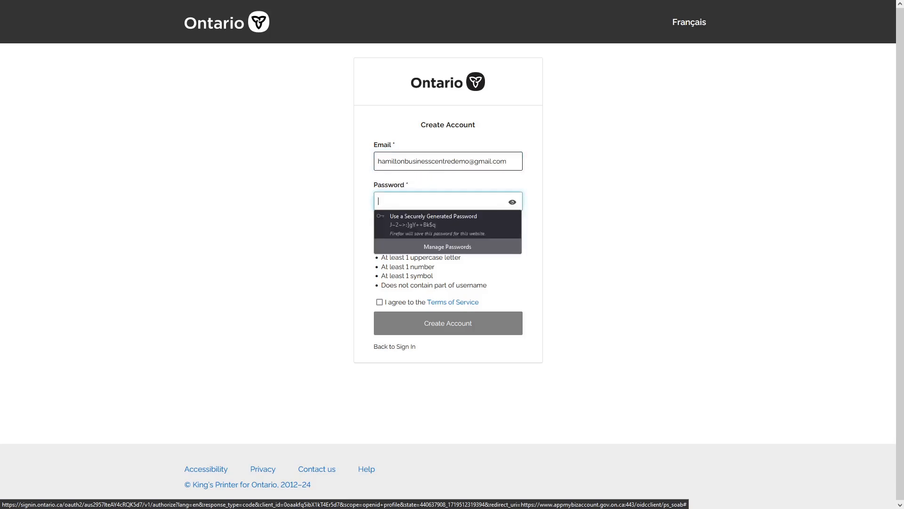
type("••")
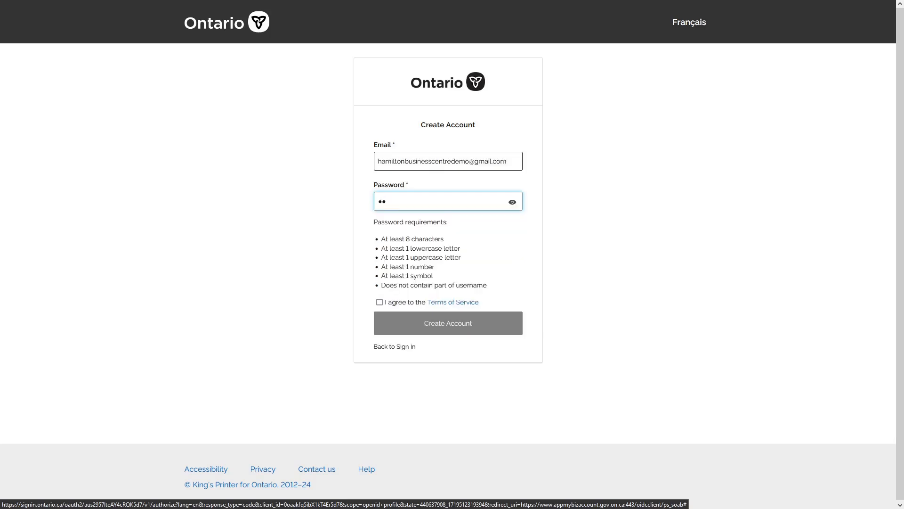
type("••••••••••••")
left_click(379, 303)
left_click(380, 303)
left_click(438, 331)
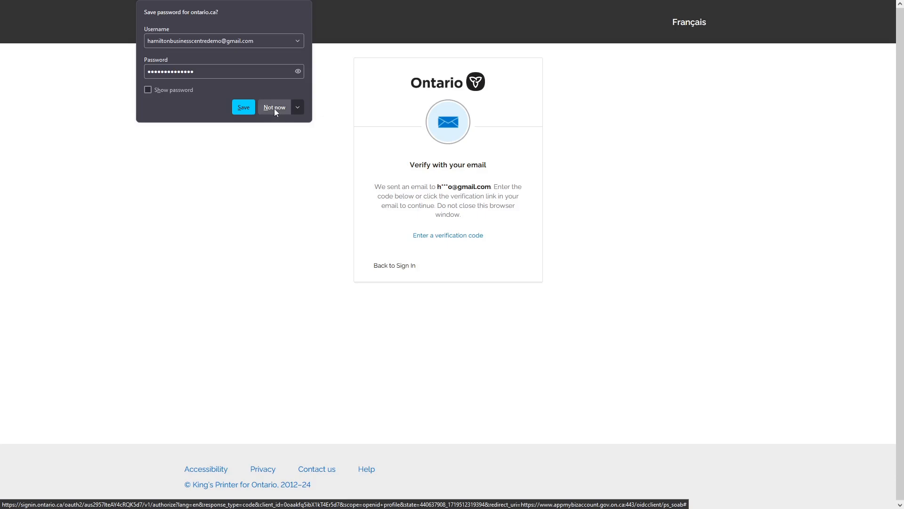
Save the browser password, decline ONe-Key migration, accept the terms and continue.
left_click(244, 108)
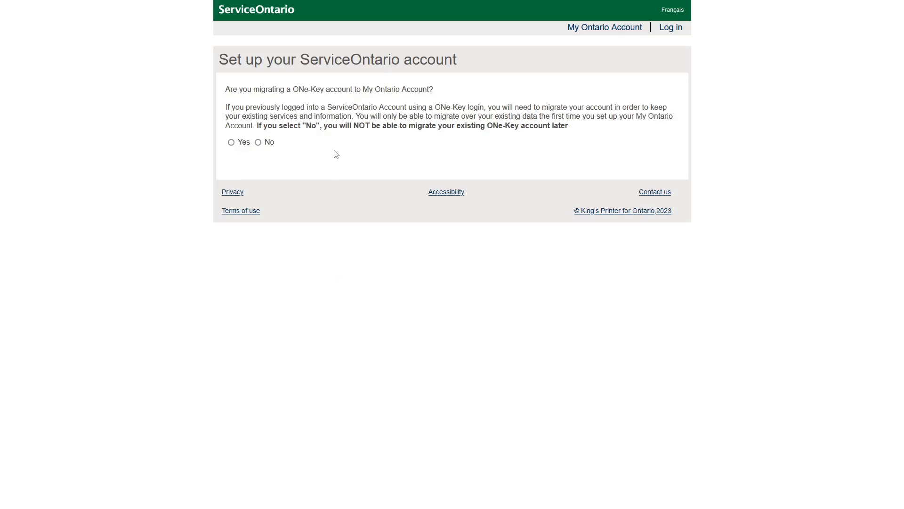
left_click(258, 142)
left_click(259, 144)
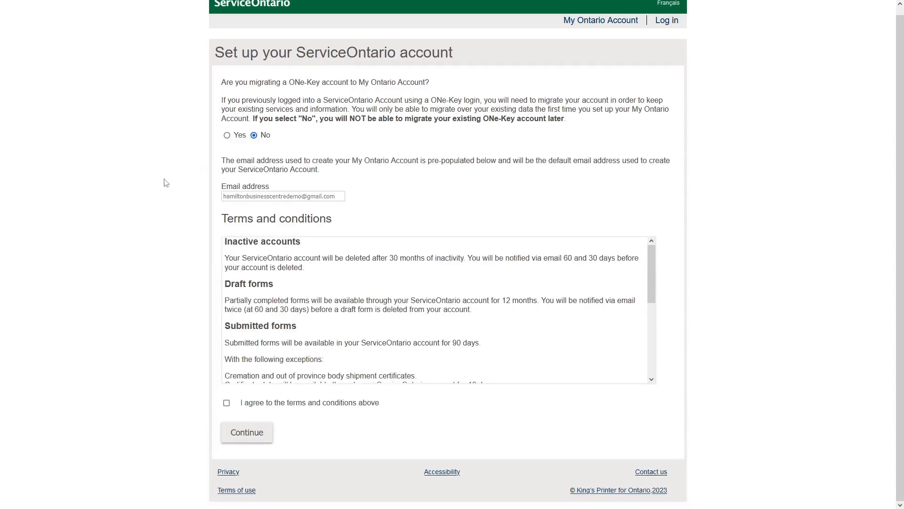
scroll(312, 323, "down", 5)
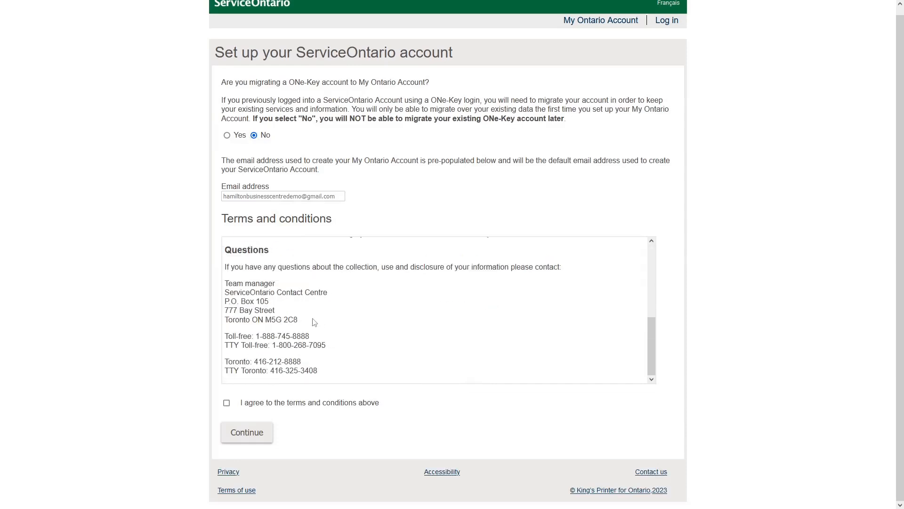
left_click(227, 404)
left_click(247, 432)
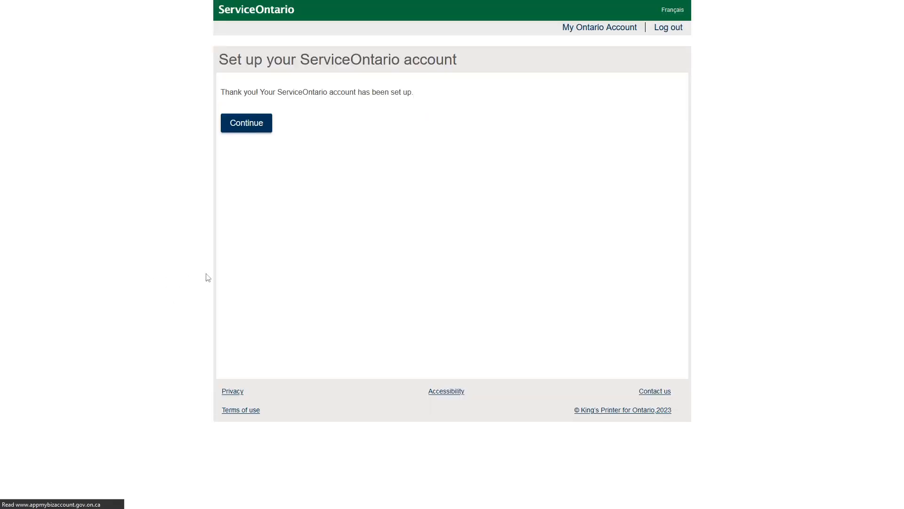
On the Register New User form, set title Mr and enter the user's first and last name.
left_click(251, 128)
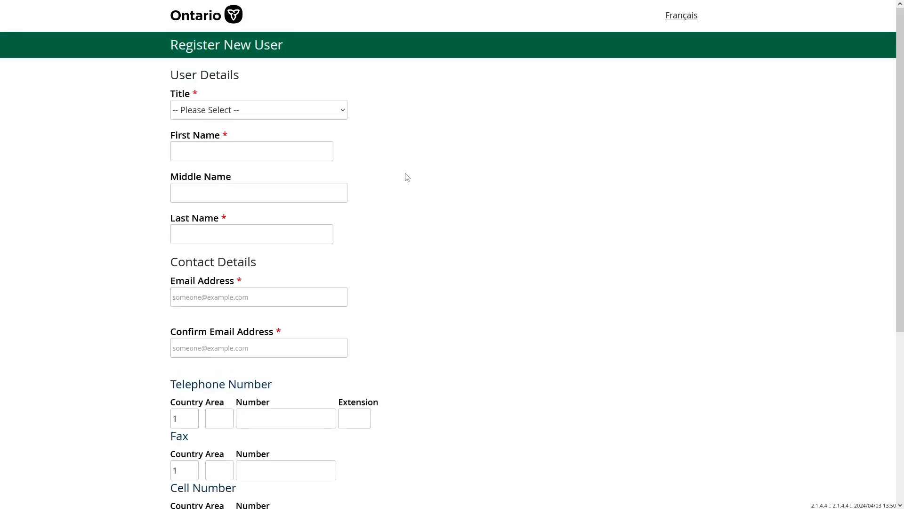
left_click(276, 113)
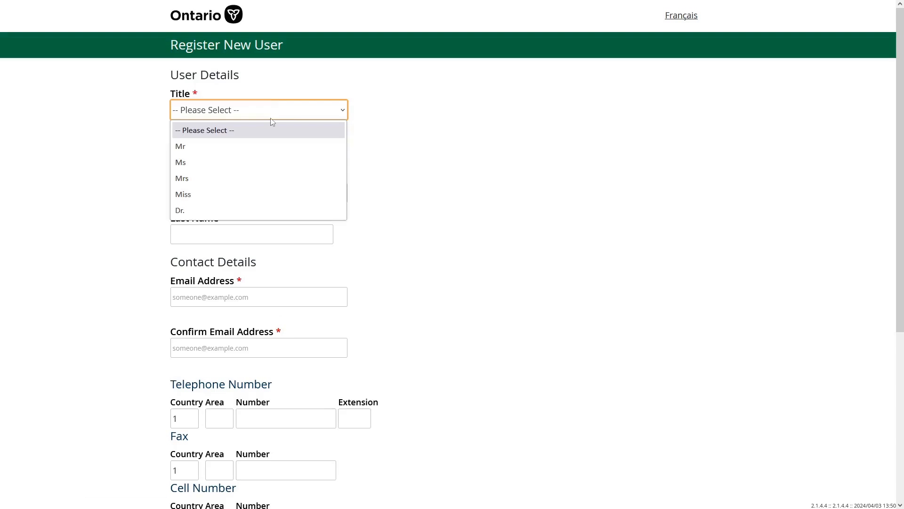
left_click(240, 146)
left_click(240, 150)
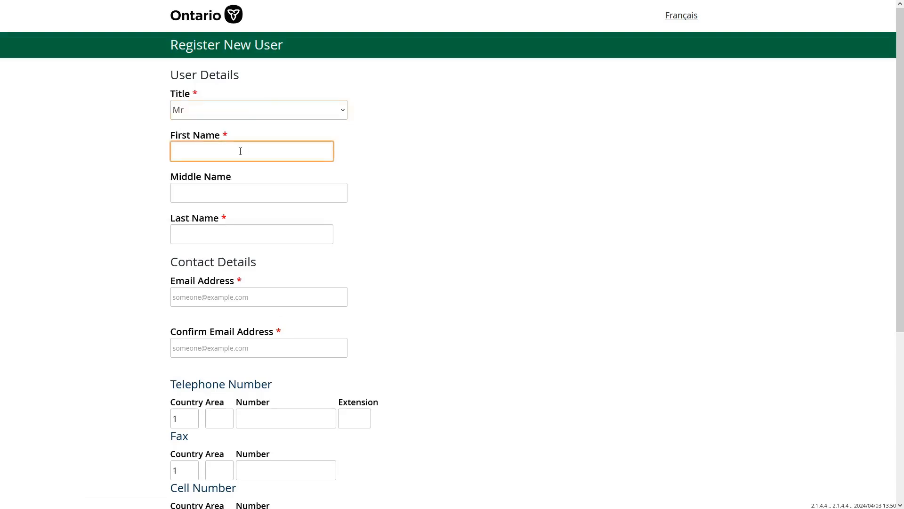
type("Hamilto")
key("Tab")
key("Tab")
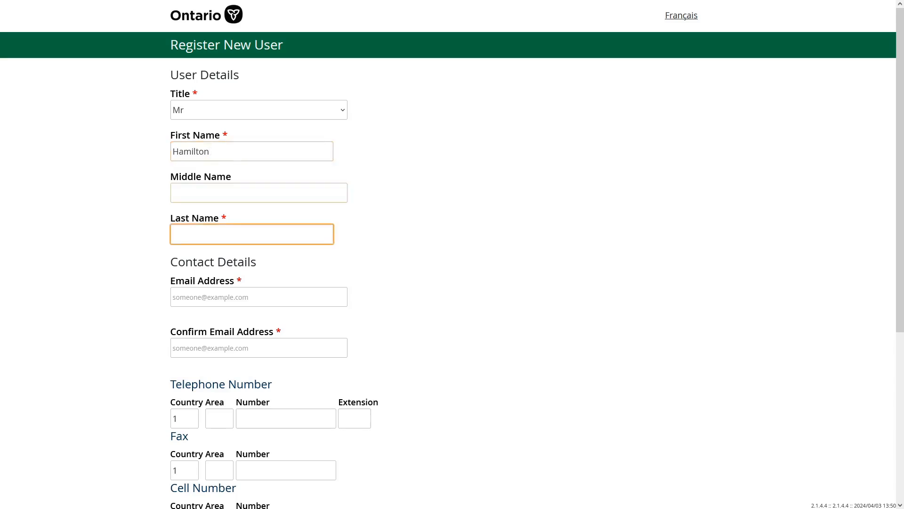
type("Businesscentre")
left_click(121, 266)
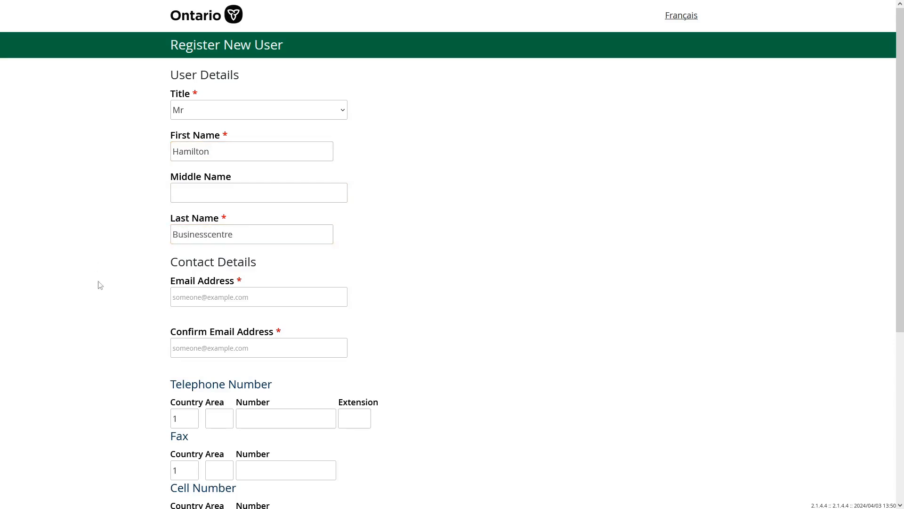
Enter the user's e-mail address and a matching confirmation, correcting its ending to .com.
scroll(135, 257, "down", 1)
left_click(211, 255)
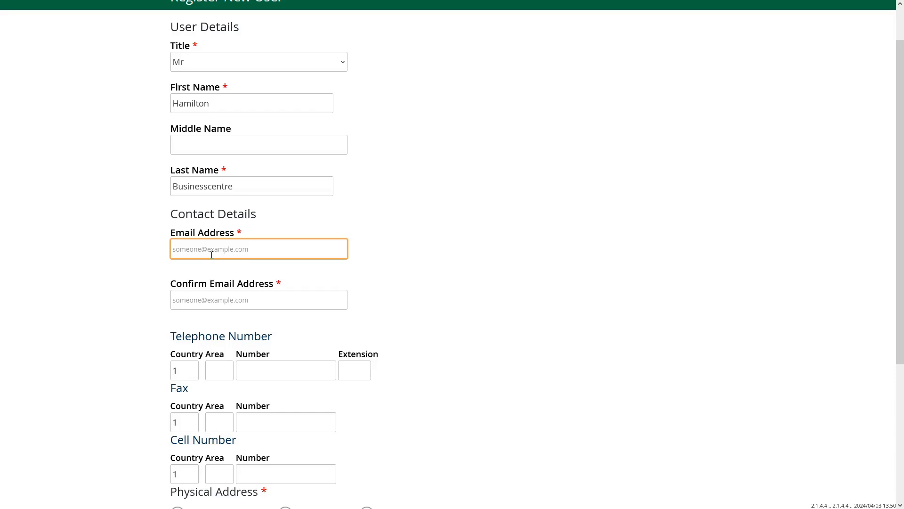
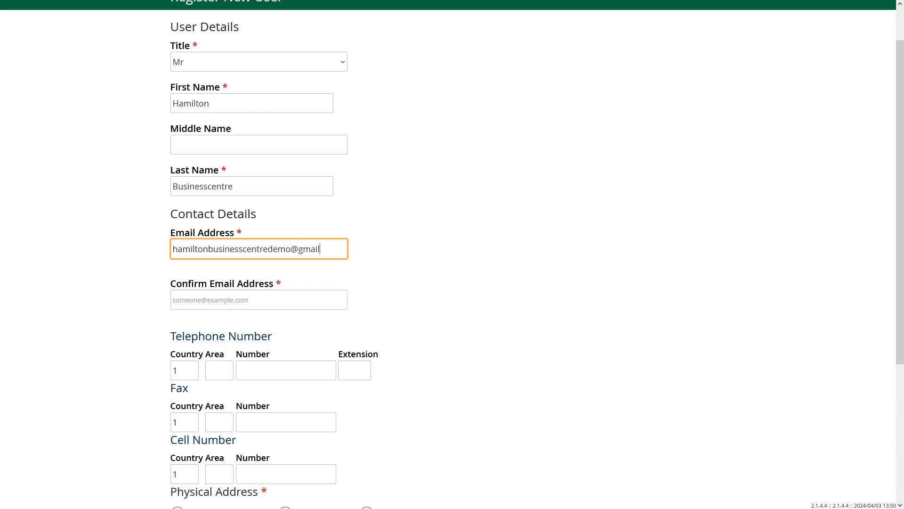
key("Tab")
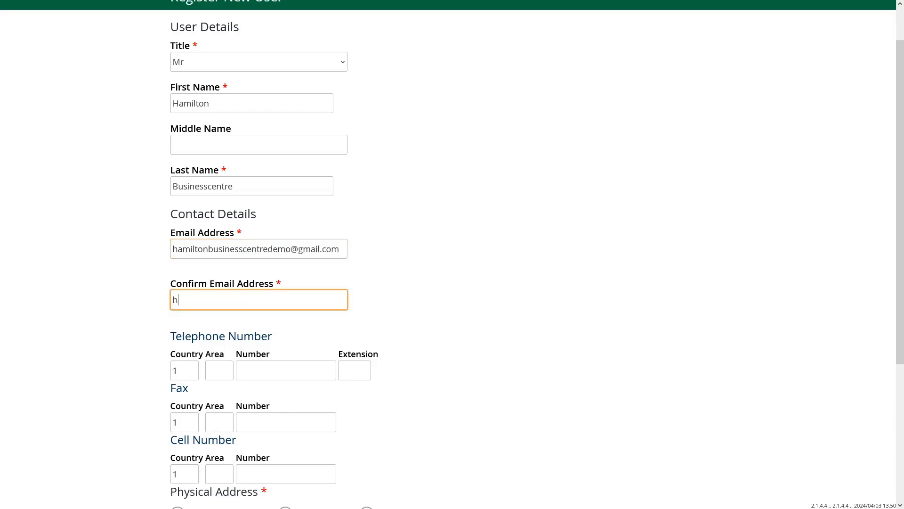
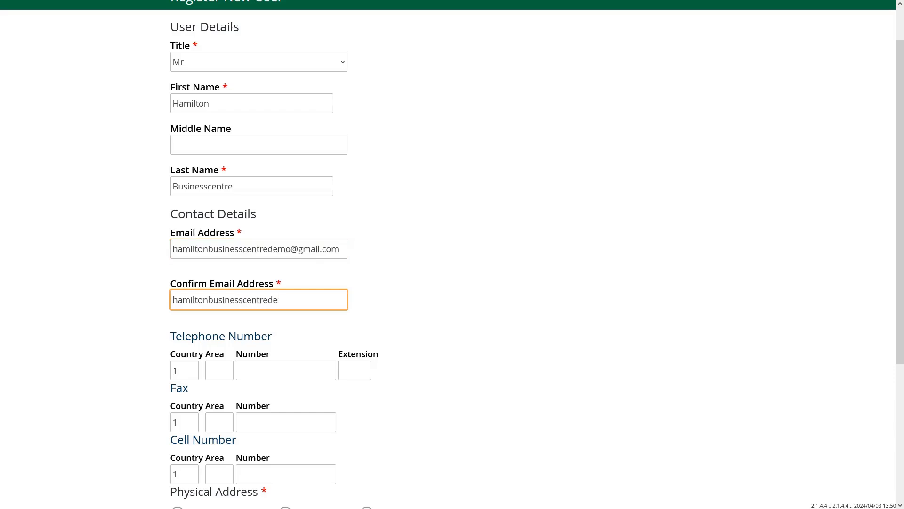
key("ctrl+a")
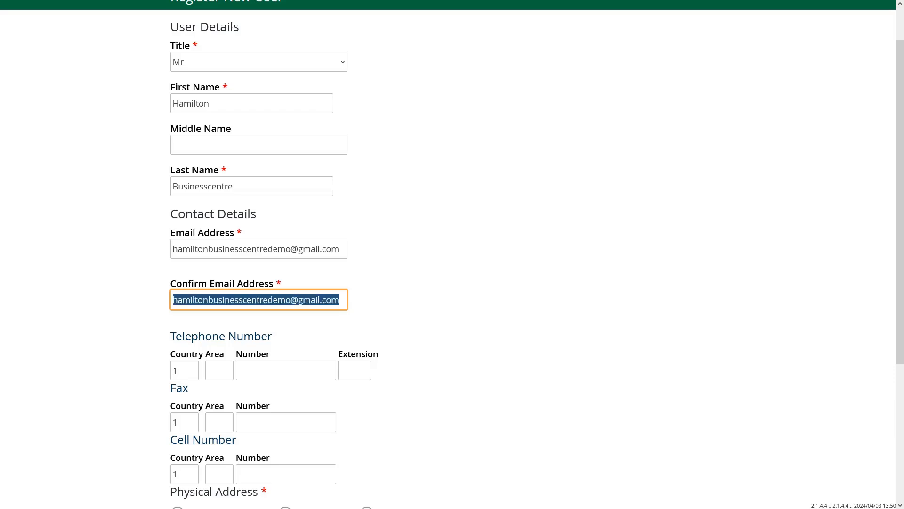
left_click(429, 269)
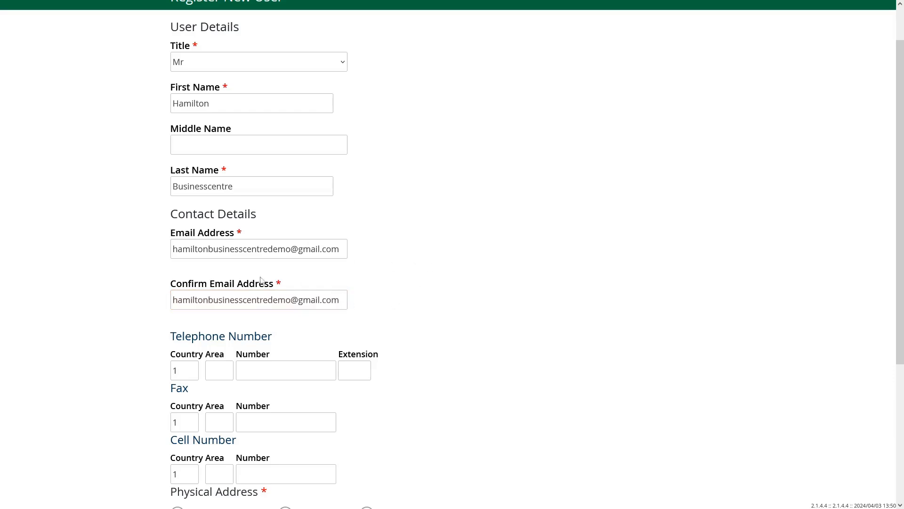
scroll(112, 314, "down", 2)
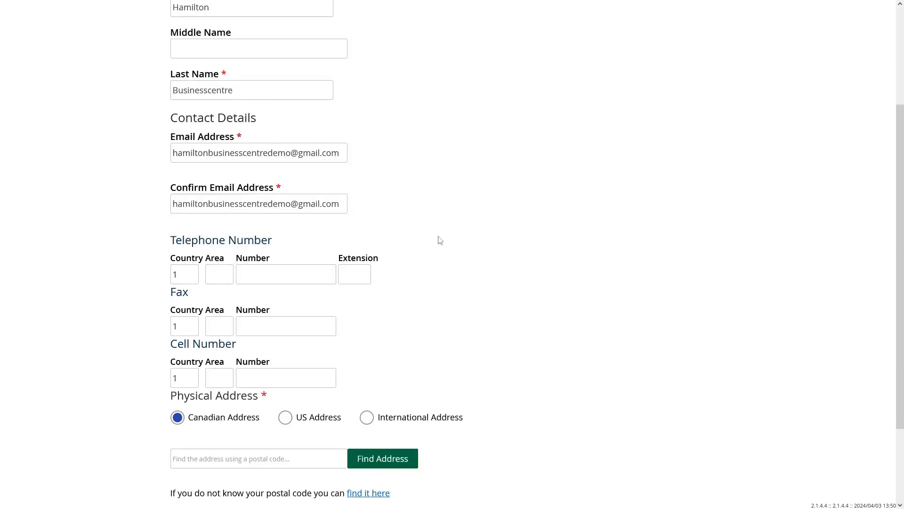
scroll(442, 271, "down", 2)
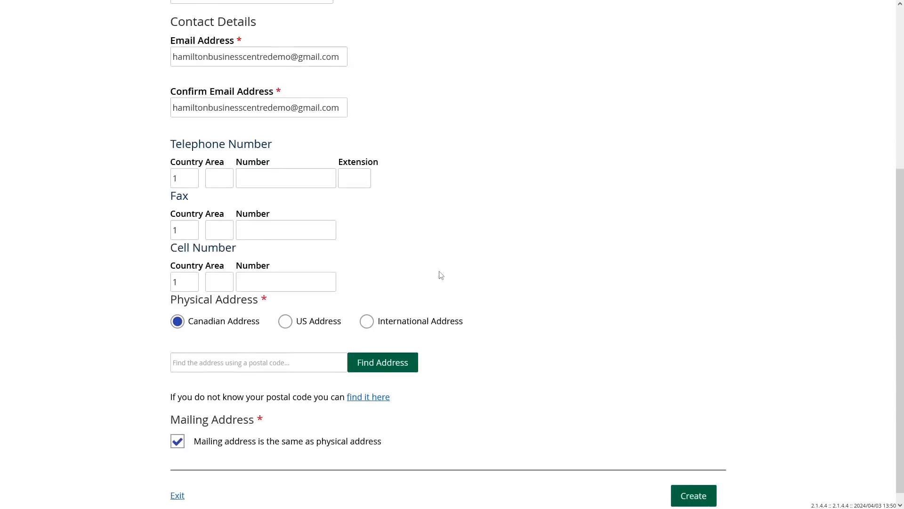
left_click(246, 354)
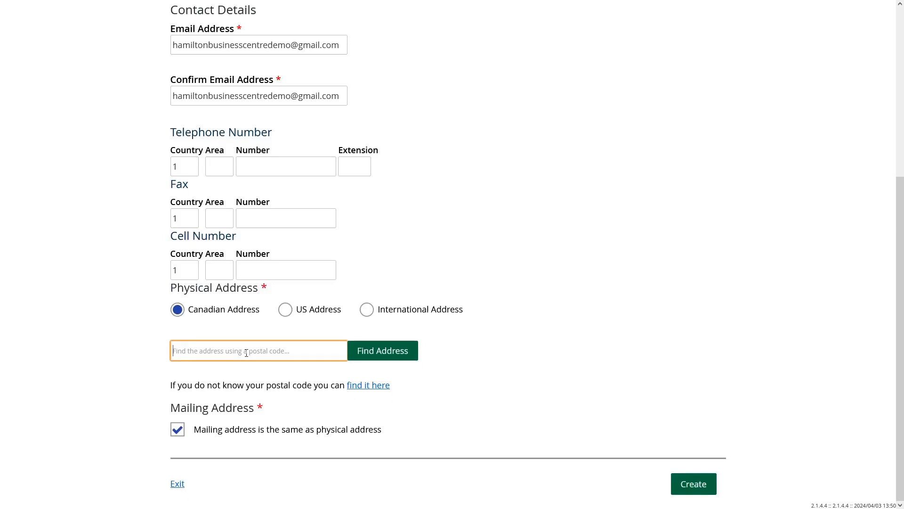
Look up and select the physical address by postal code, then create the new user account.
type("L8")
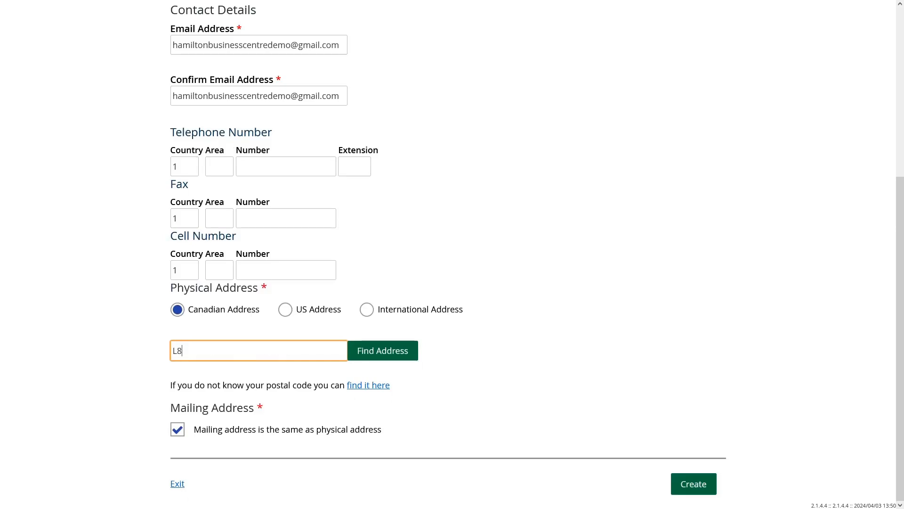
type("P 4y5")
left_click(380, 354)
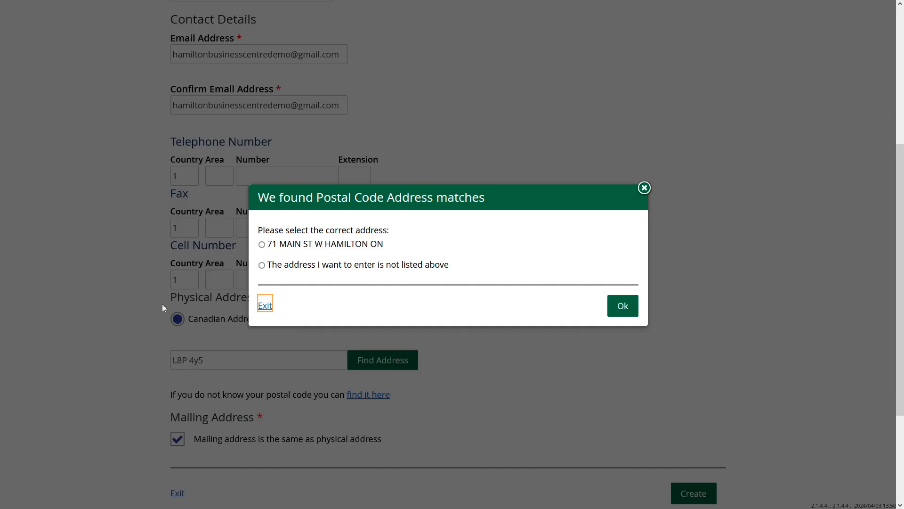
left_click(262, 244)
left_click(624, 305)
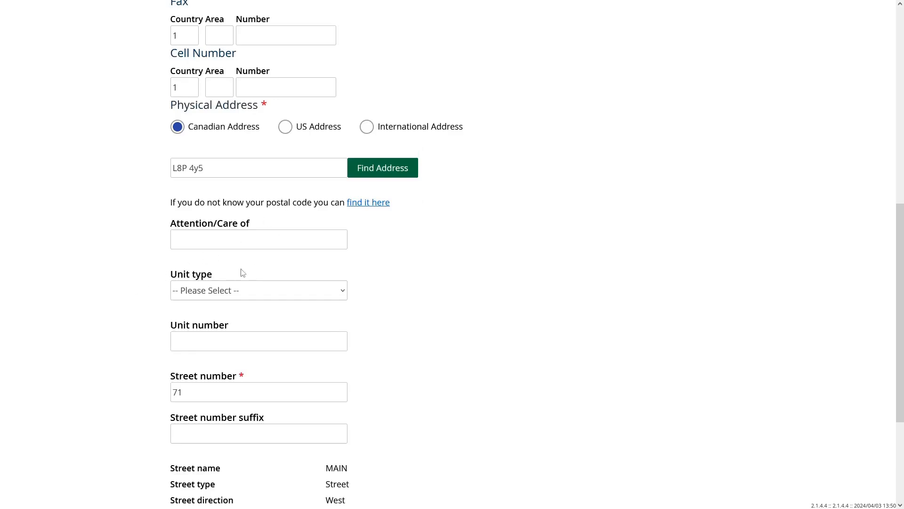
scroll(243, 273, "down", 4)
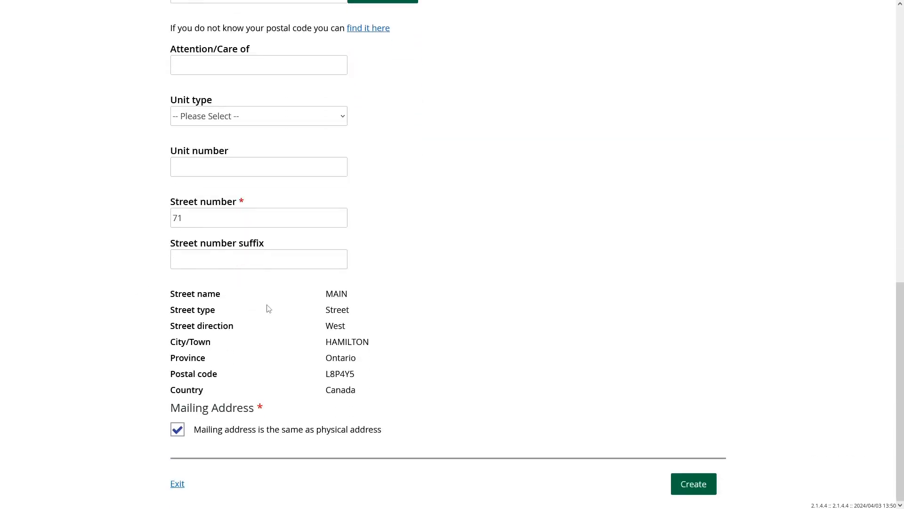
left_click(693, 484)
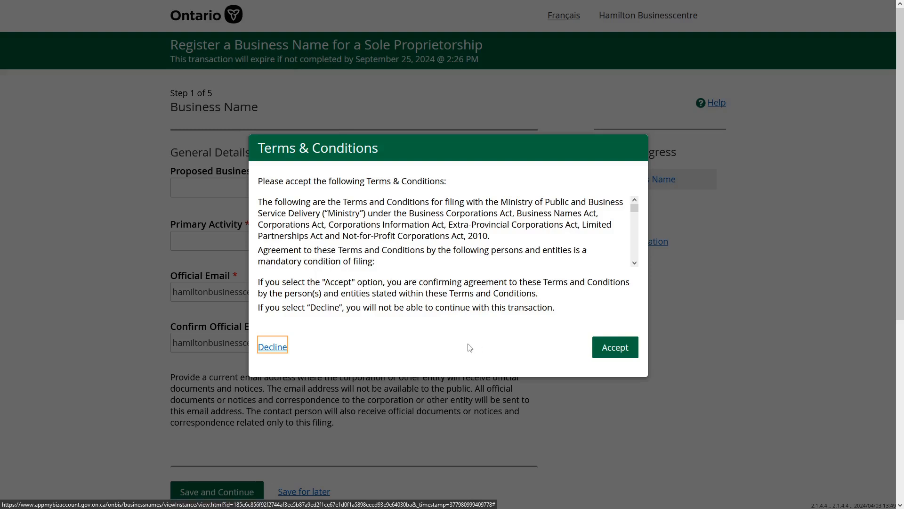
Accept the Terms & Conditions and enter the contact's first and last name in capitals.
left_click(604, 352)
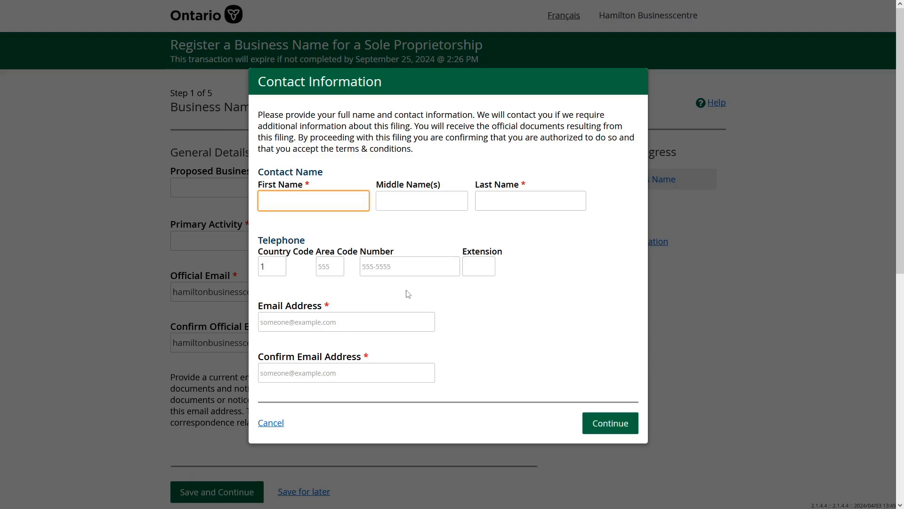
type("HAMILTON")
key("Tab")
key("Tab")
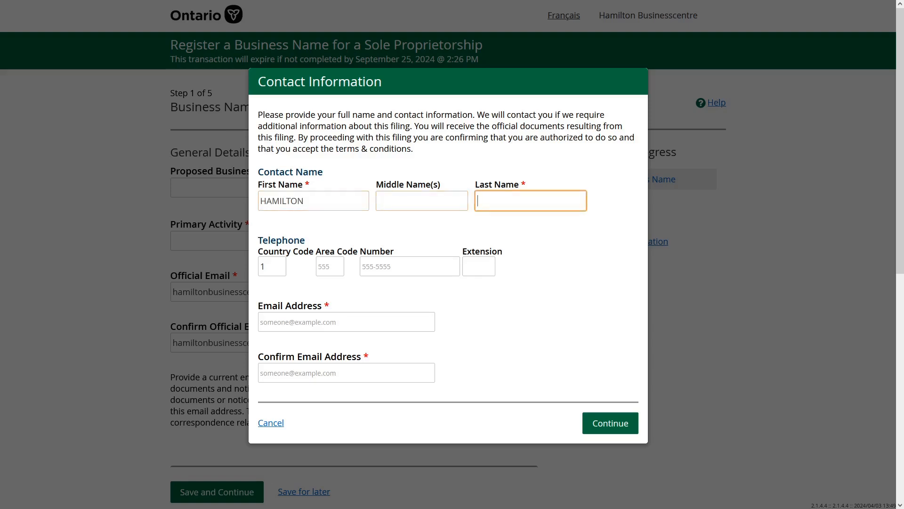
type("BUSINESSCENTRE")
Enter and confirm the contact's e-mail address, then continue to Step 1.
left_click(354, 325)
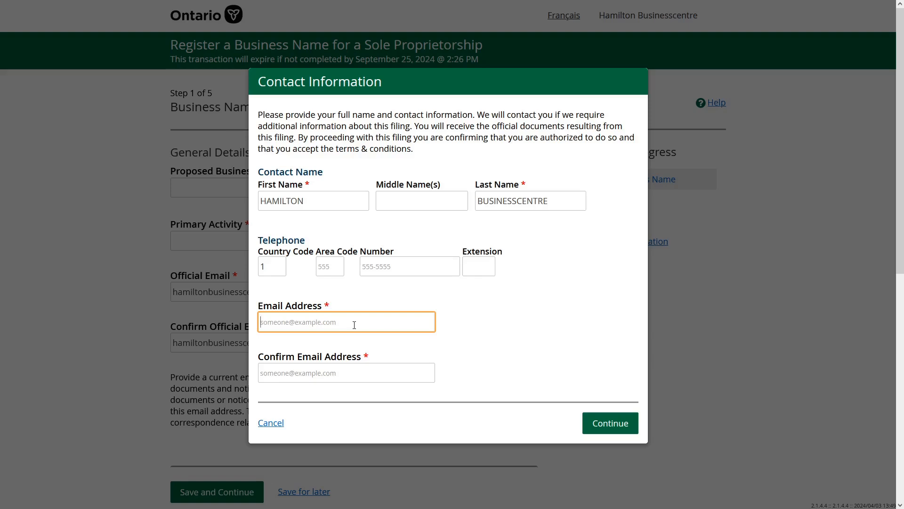
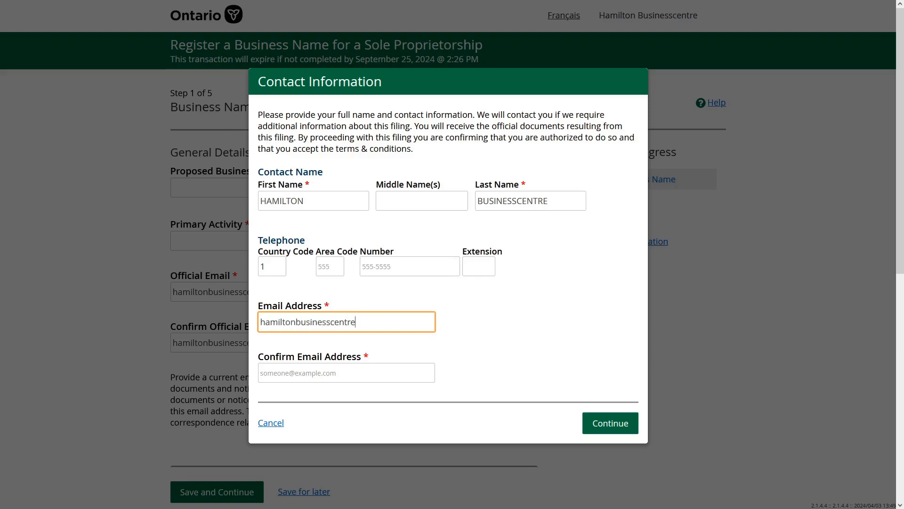
left_click(364, 371)
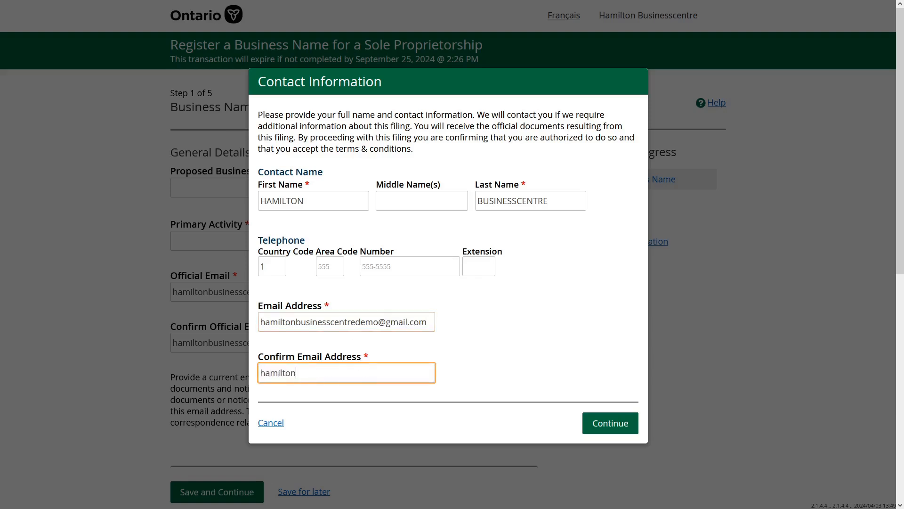
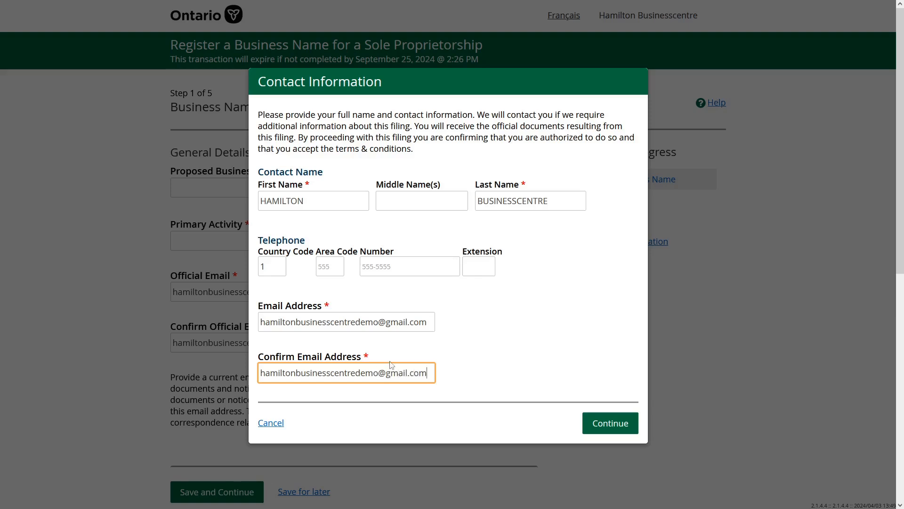
left_click(608, 426)
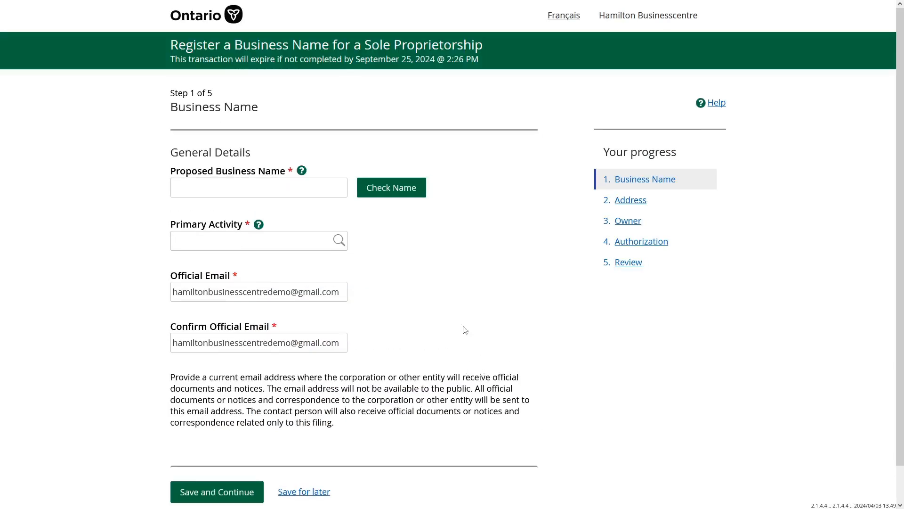
Enter BUSINESS CENTRE PIZZA as the proposed business name and check its availability.
left_click(262, 189)
type("BUSINESS")
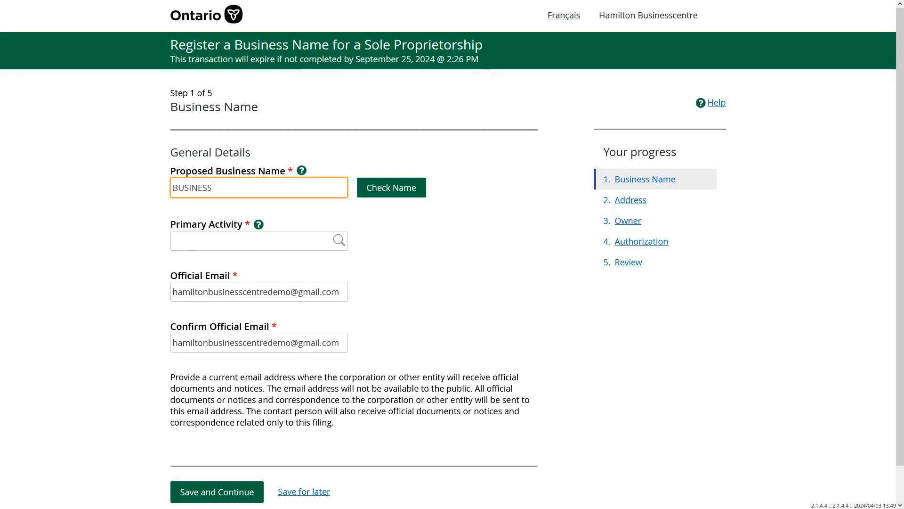
type(" CENTRE PIZZA")
left_click(402, 193)
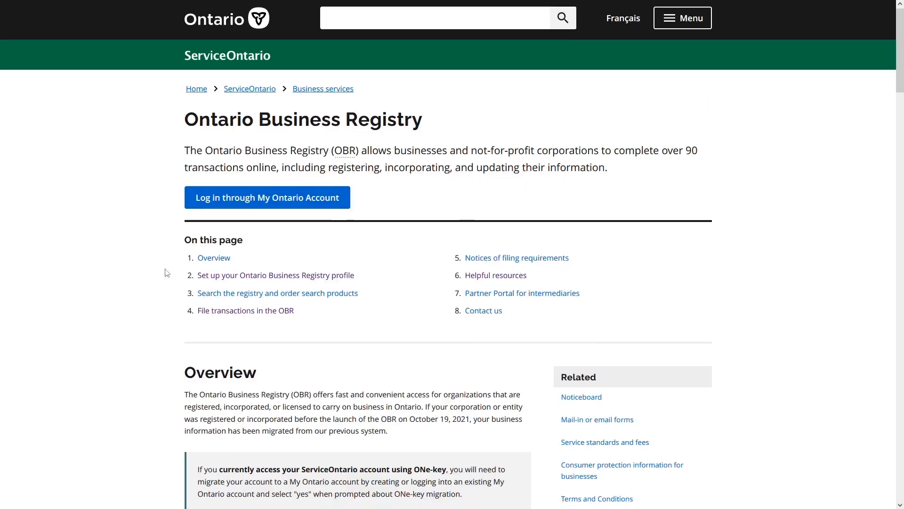
Search the registry for 'Business Centre Pizza' and review the matching results.
scroll(167, 269, "down", 3)
scroll(165, 274, "down", 3)
scroll(165, 274, "down", 10)
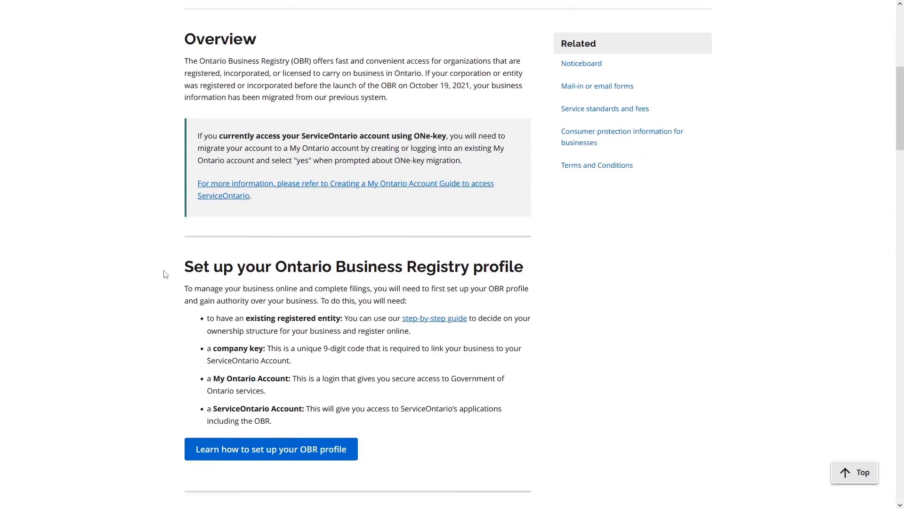
left_click(232, 341)
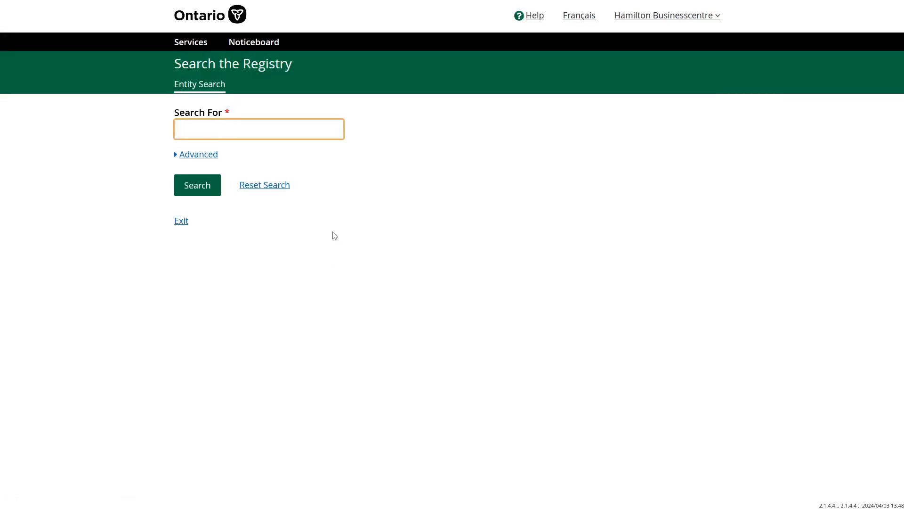
type("Business Centre Pizza")
key("Return")
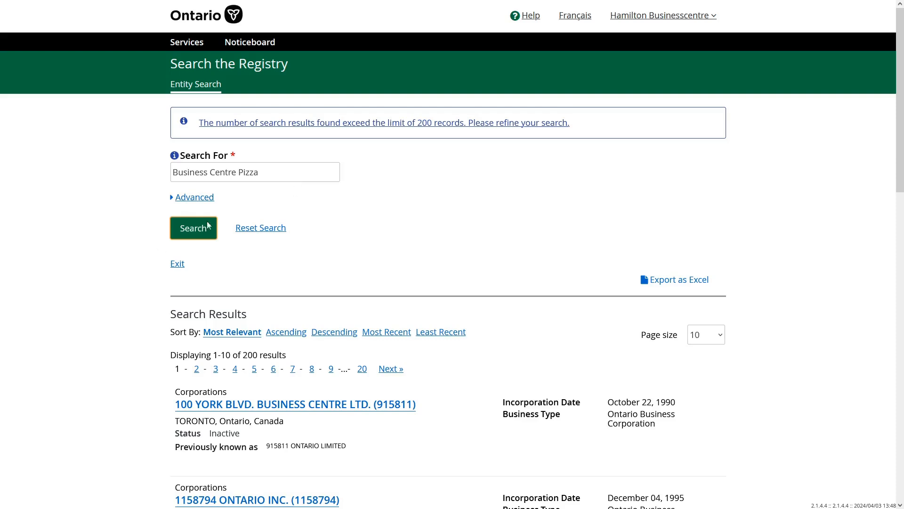
scroll(92, 283, "down", 5)
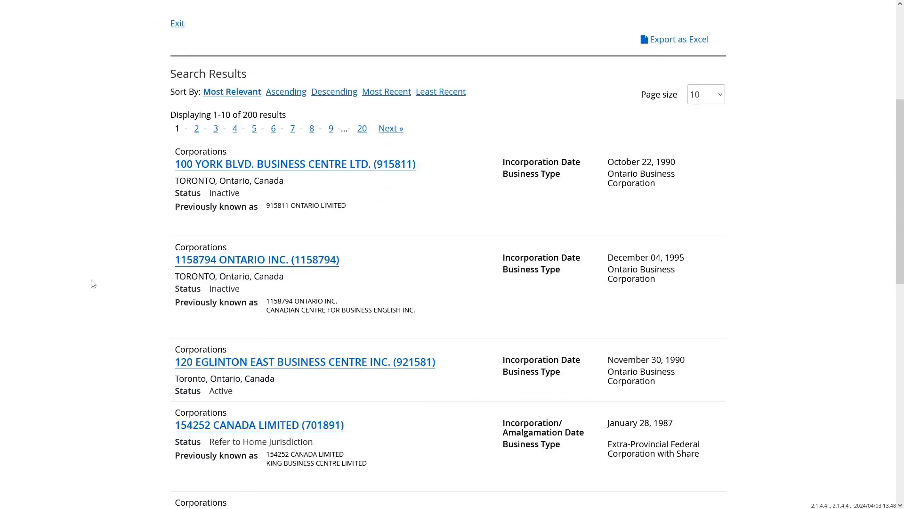
scroll(93, 283, "down", 5)
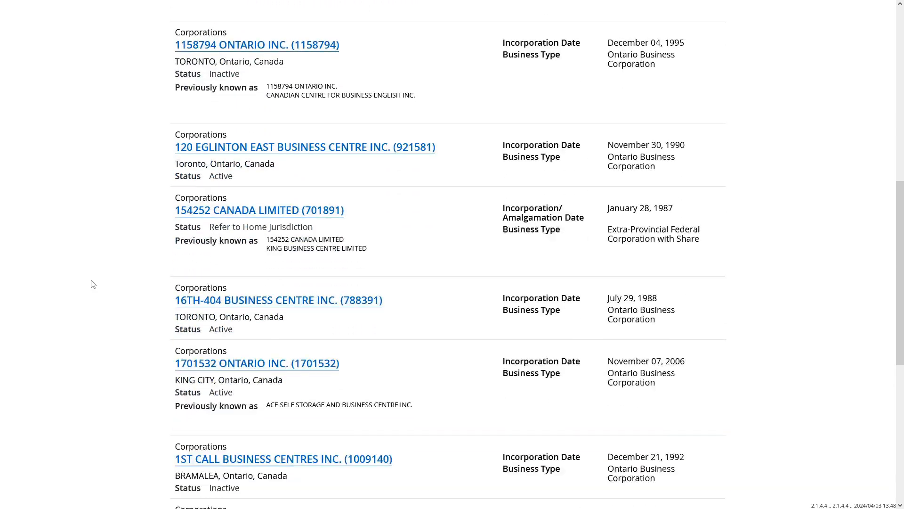
scroll(93, 284, "down", 3)
scroll(93, 284, "down", 2)
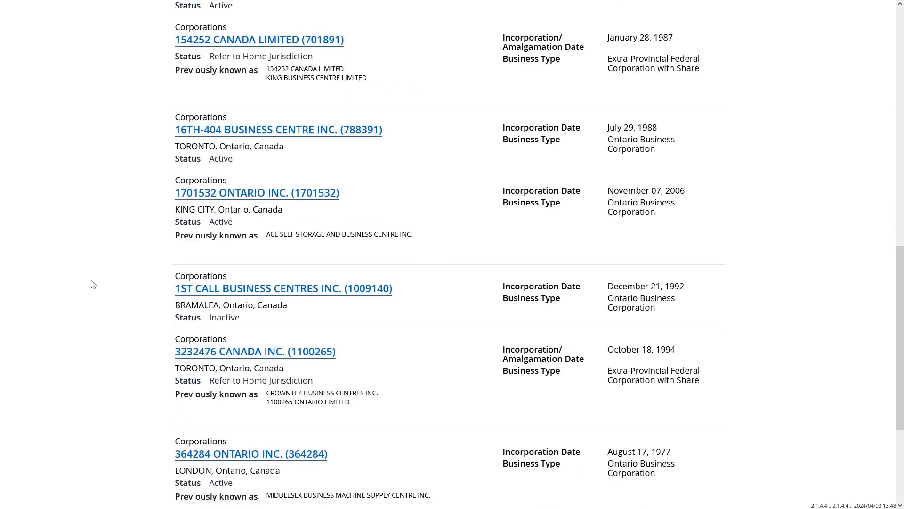
scroll(93, 284, "down", 3)
scroll(93, 284, "up", 8)
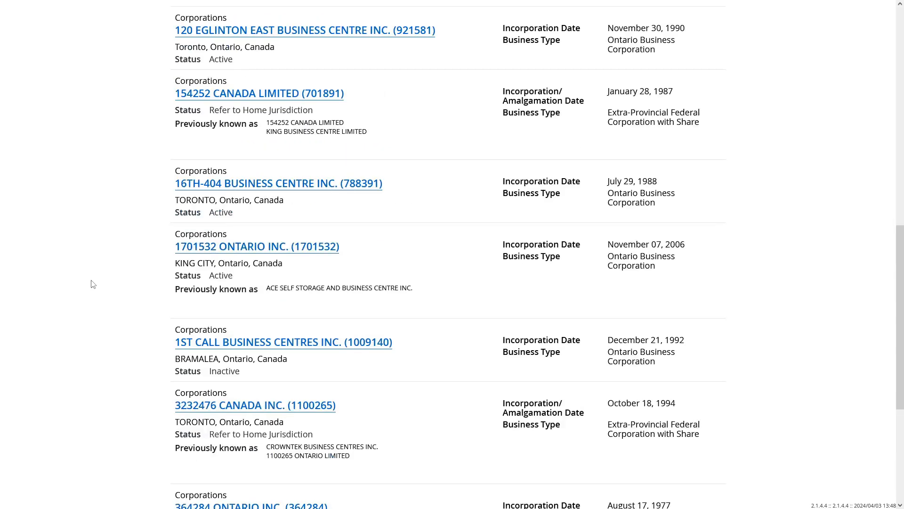
scroll(93, 284, "up", 10)
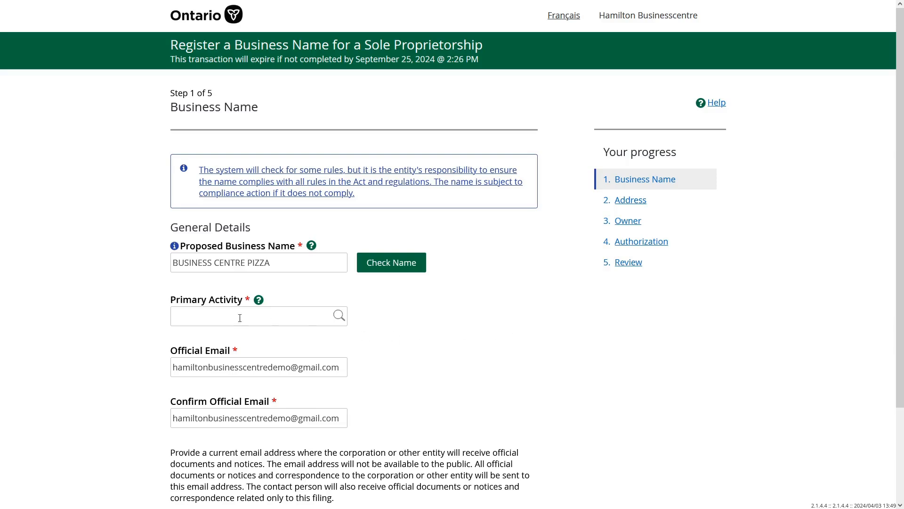
Set the primary activity to Food services and drinking places [NAICS 722] and save Step 1.
left_click(213, 317)
type("food")
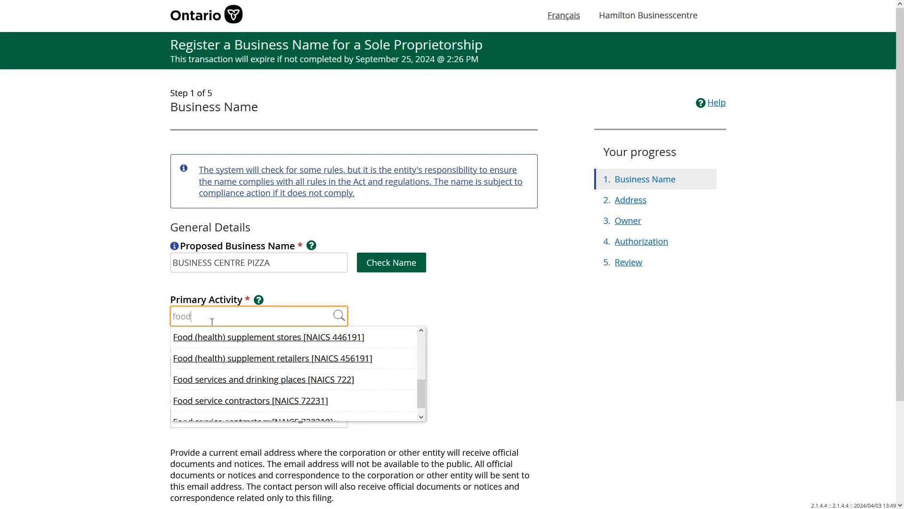
left_click(242, 385)
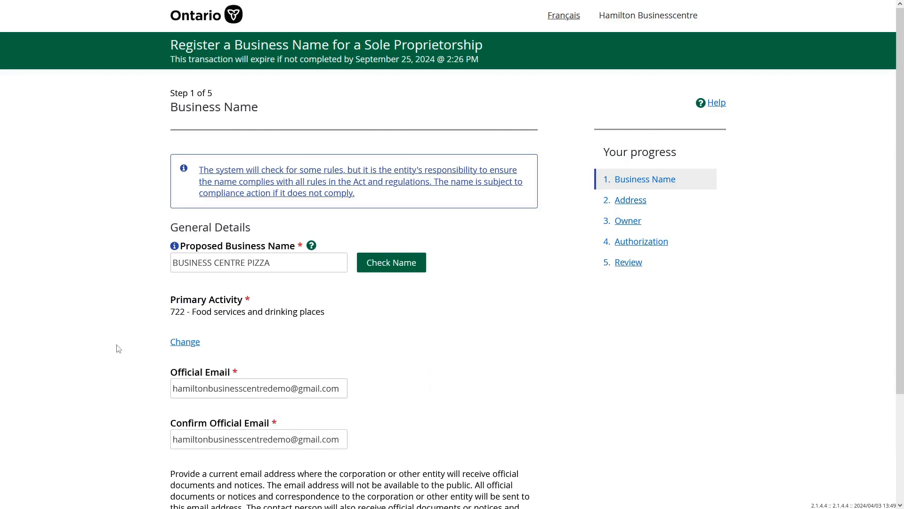
scroll(105, 356, "down", 3)
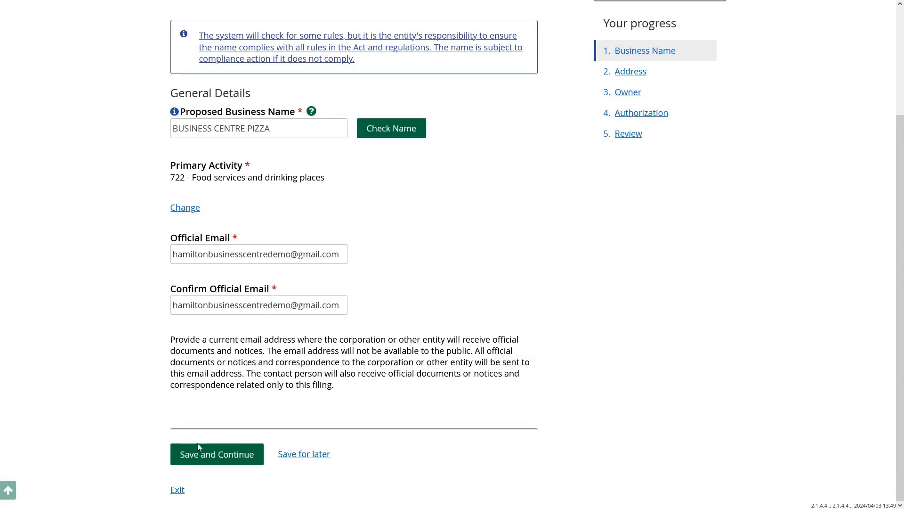
left_click(218, 460)
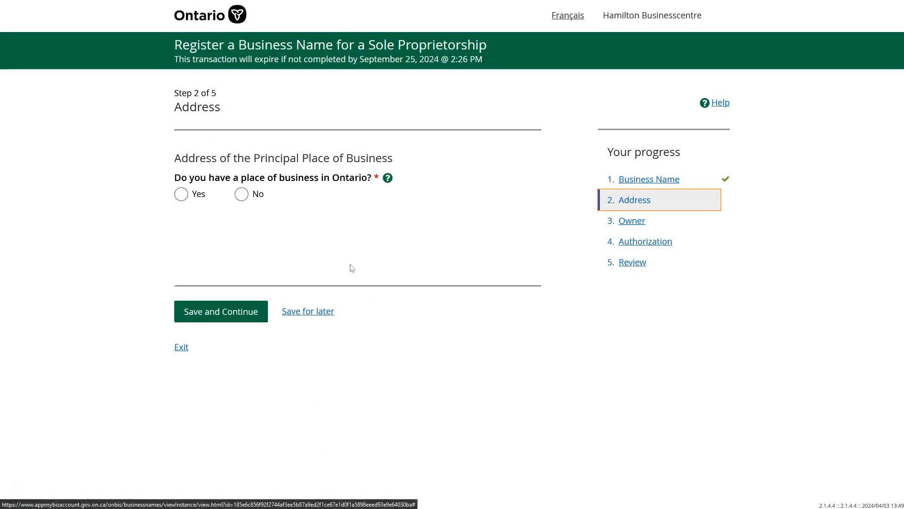
Answer Yes to an Ontario location, fill the principal business address from its postal code, and save.
left_click(183, 198)
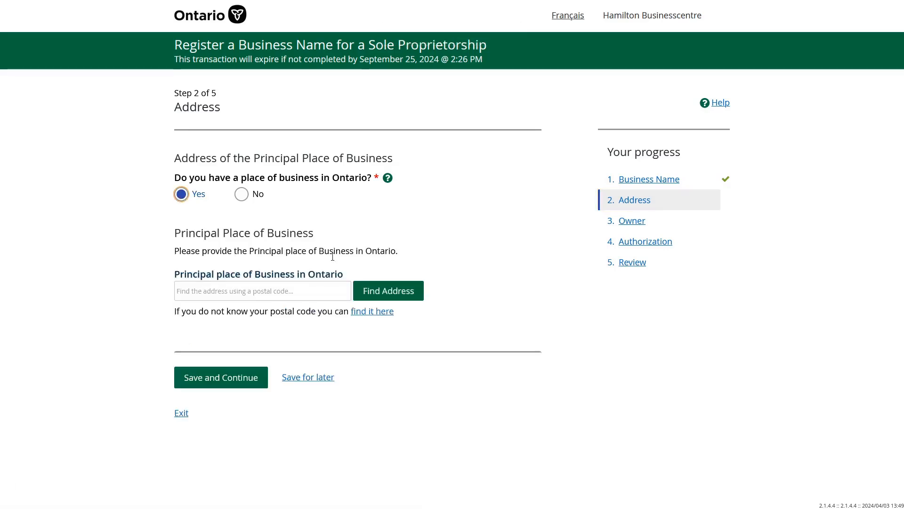
left_click(296, 290)
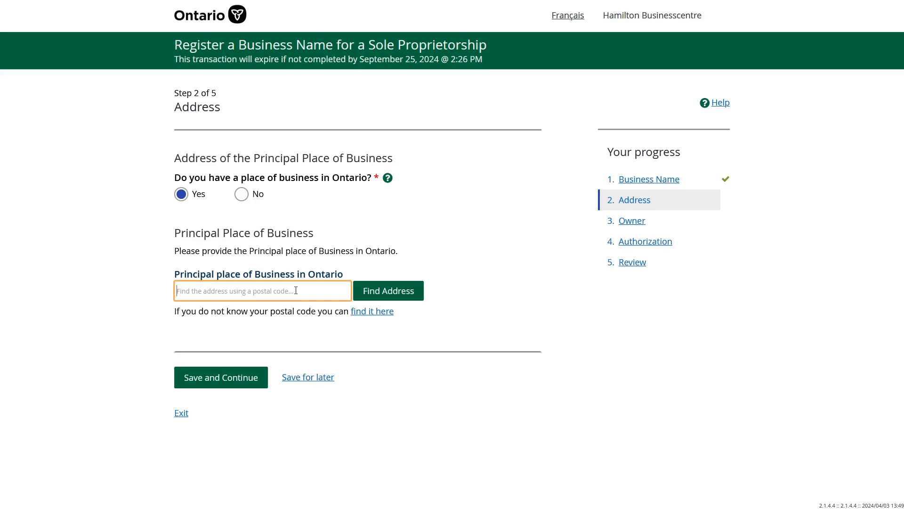
type("l8p")
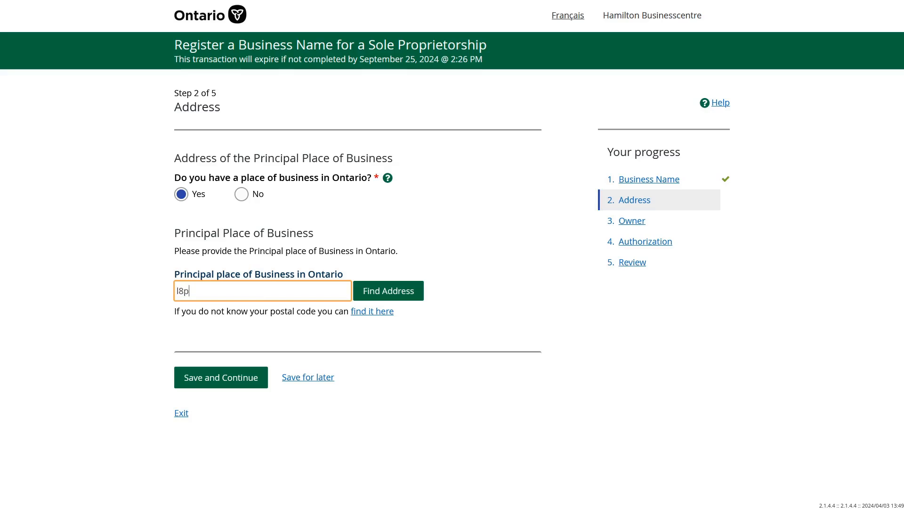
type(" 4y5")
left_click(390, 301)
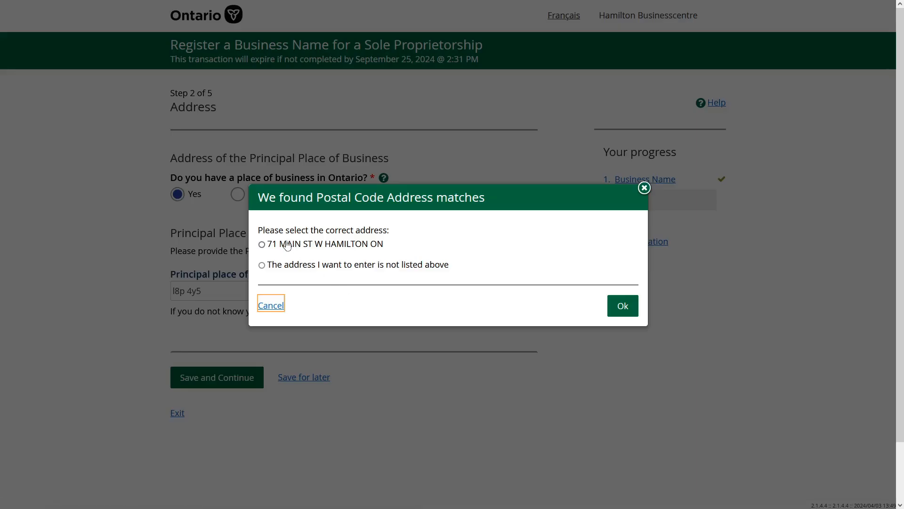
left_click(284, 244)
left_click(626, 310)
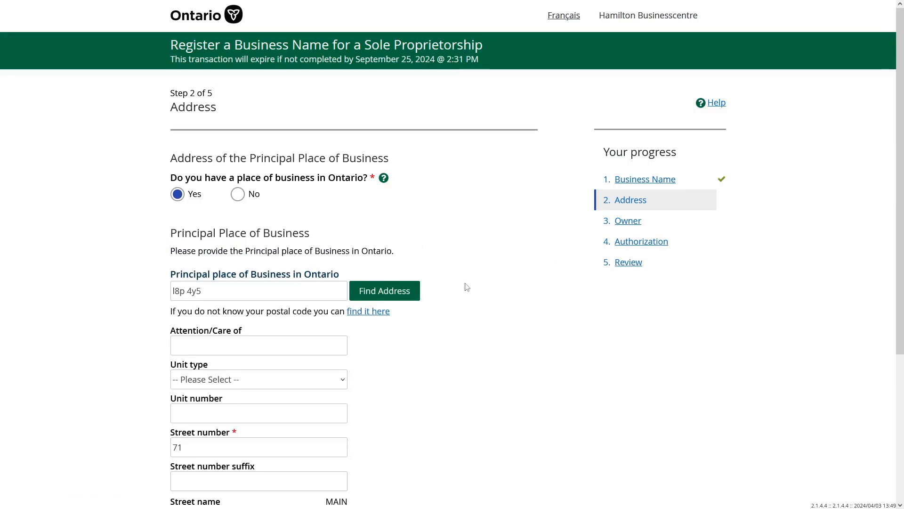
scroll(455, 301, "down", 4)
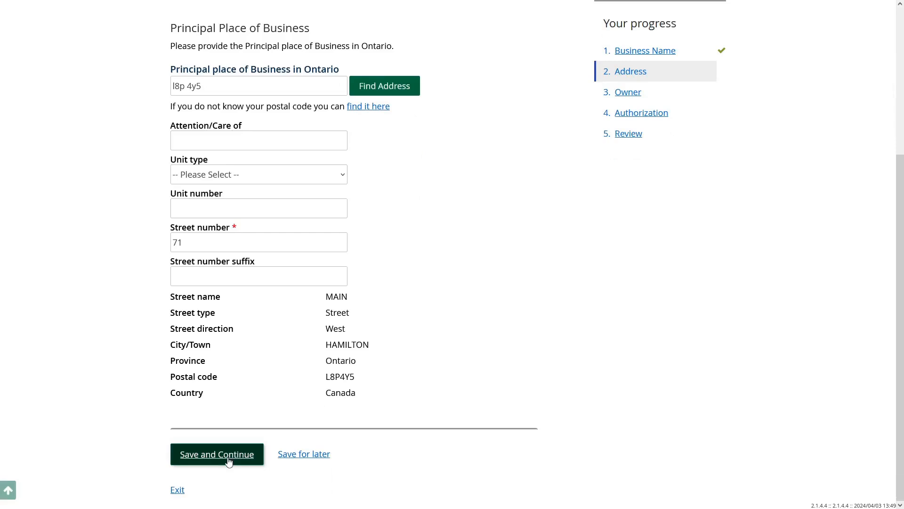
left_click(230, 457)
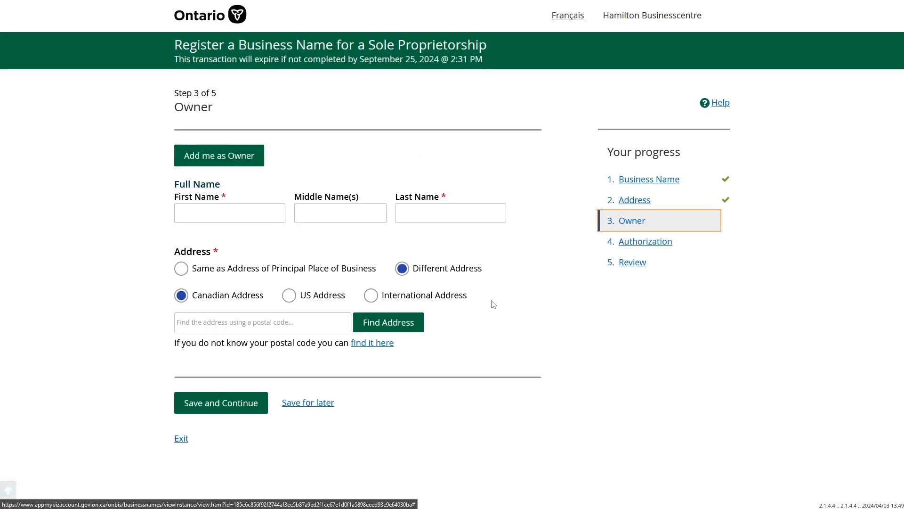
Add the account holder as owner at the principal business address, and keep Sole Proprietor authorization.
left_click(210, 157)
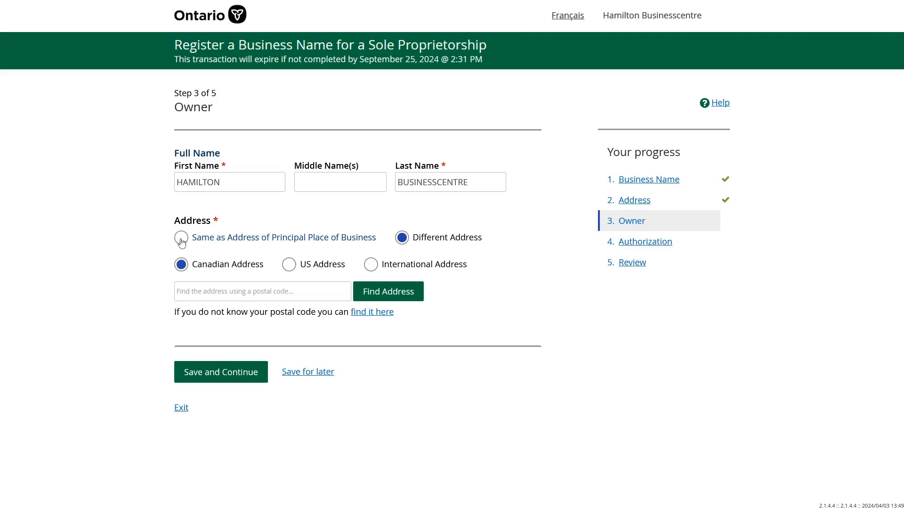
left_click(182, 238)
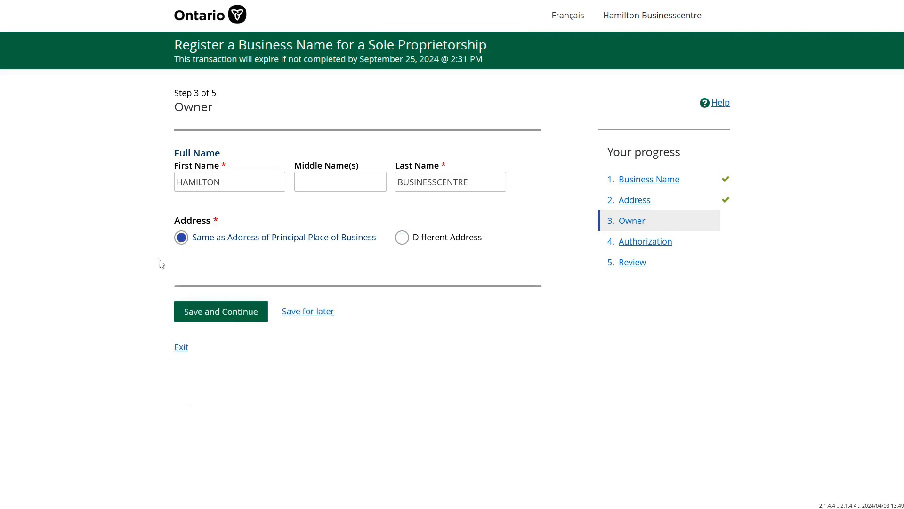
left_click(242, 316)
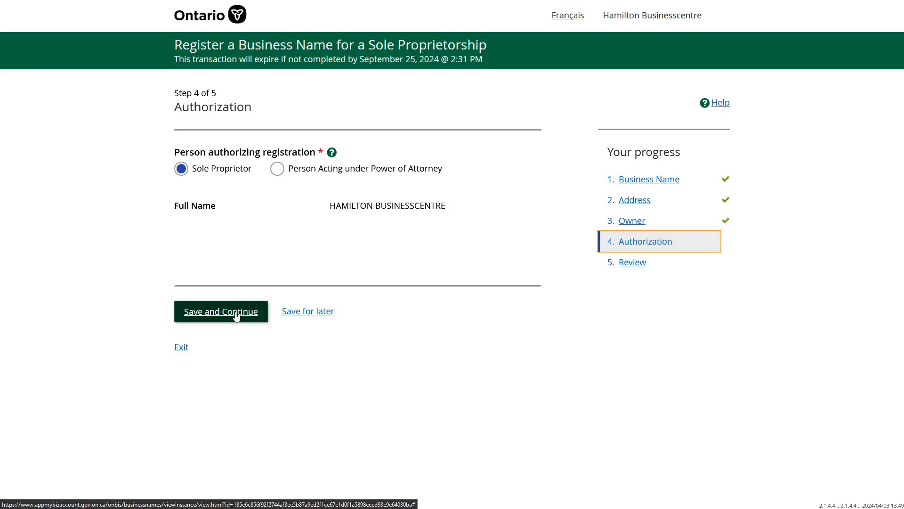
left_click(237, 316)
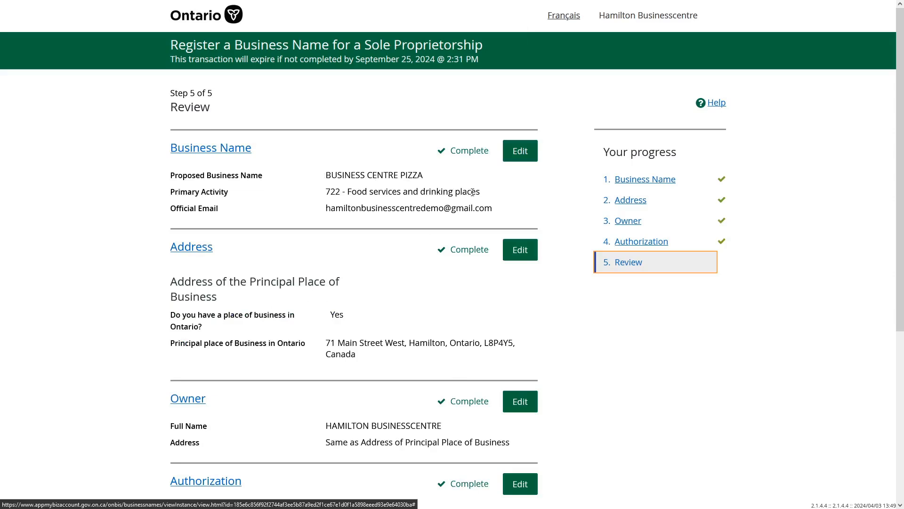
Tick the Review page checkbox confirming the submitted information is accurate.
scroll(357, 267, "down", 4)
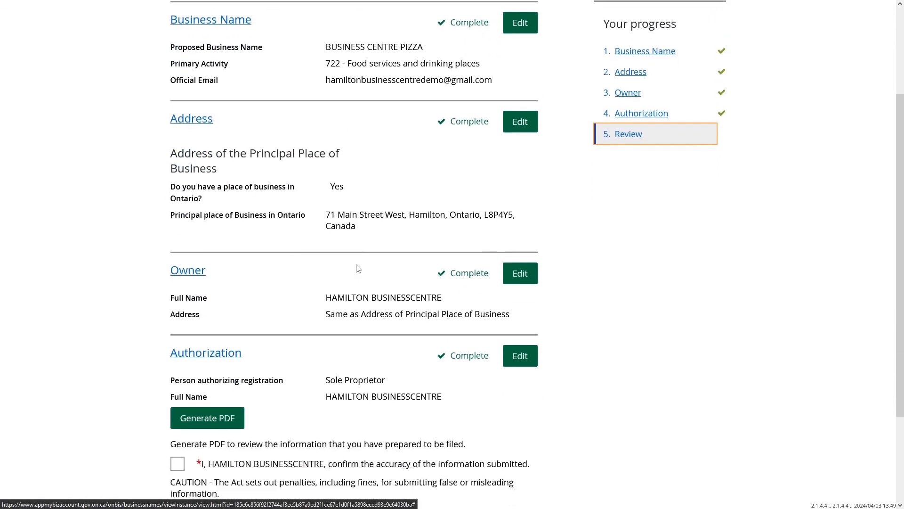
scroll(357, 268, "down", 1)
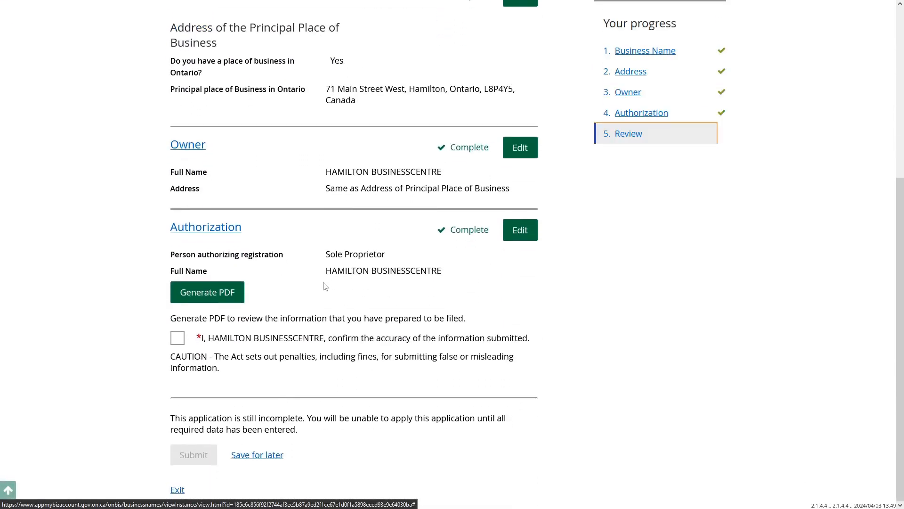
left_click(179, 343)
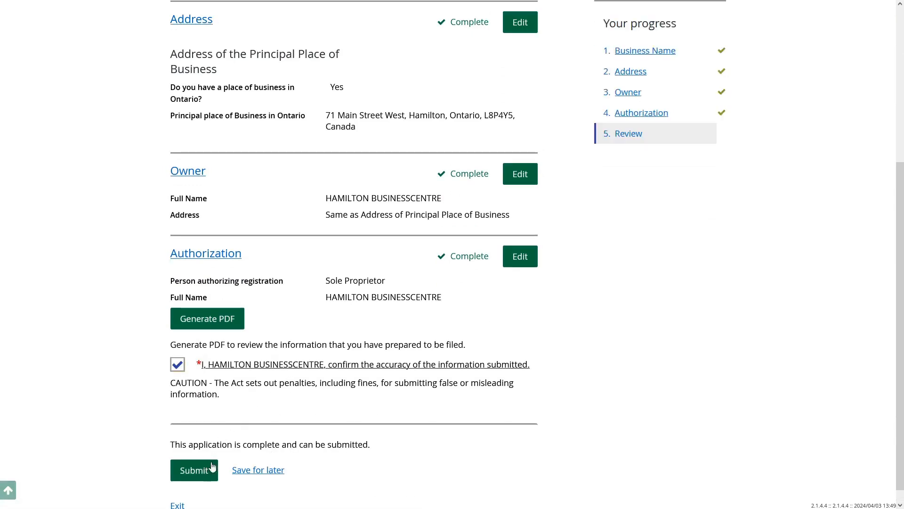